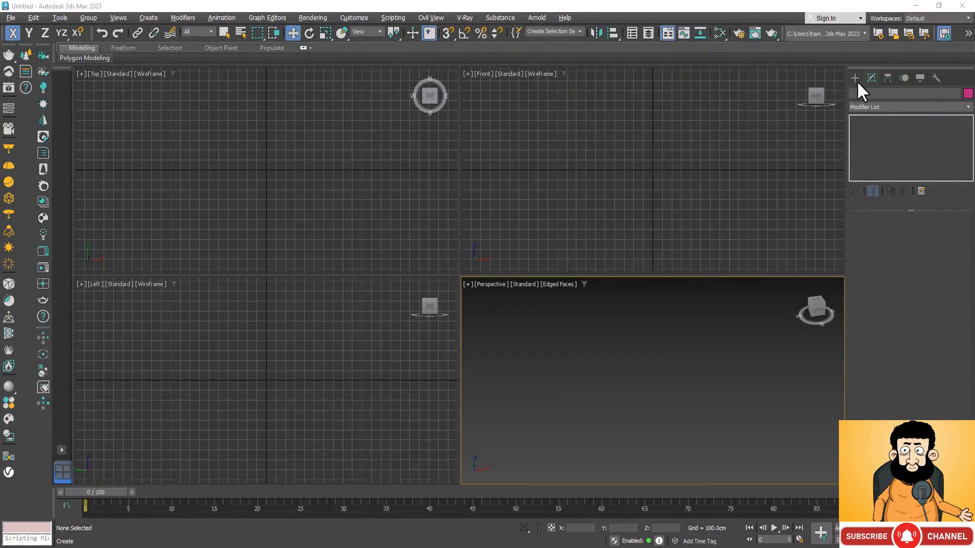
Create a box about 2704 cm long, 994 cm wide and 1037 cm high in the Perspective view and maximize that view
click(855, 77)
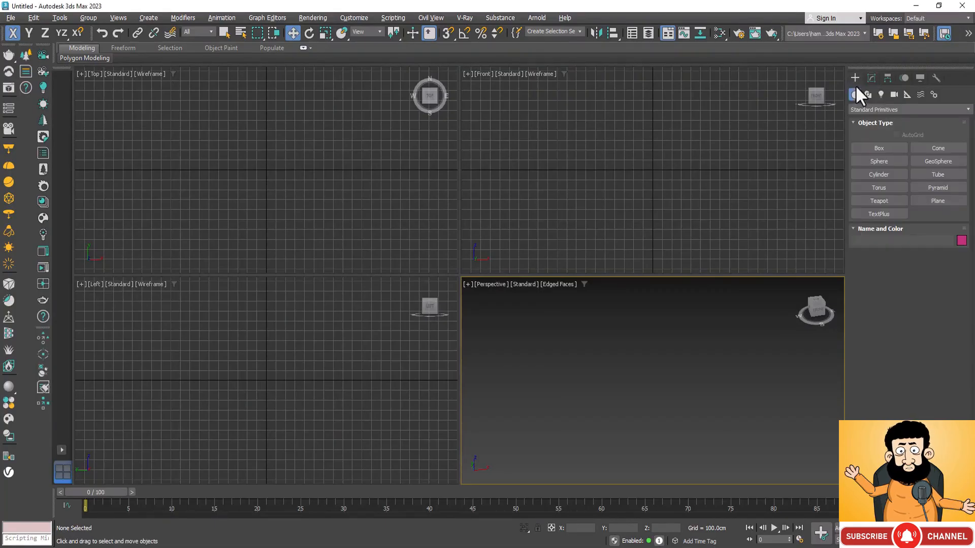
click(879, 148)
drag(600, 353, 686, 409)
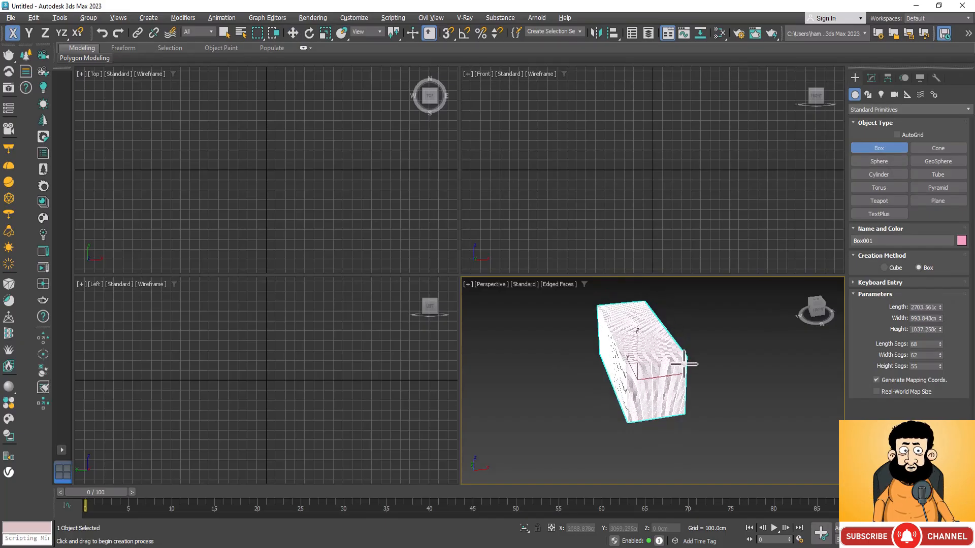
key(alt+w)
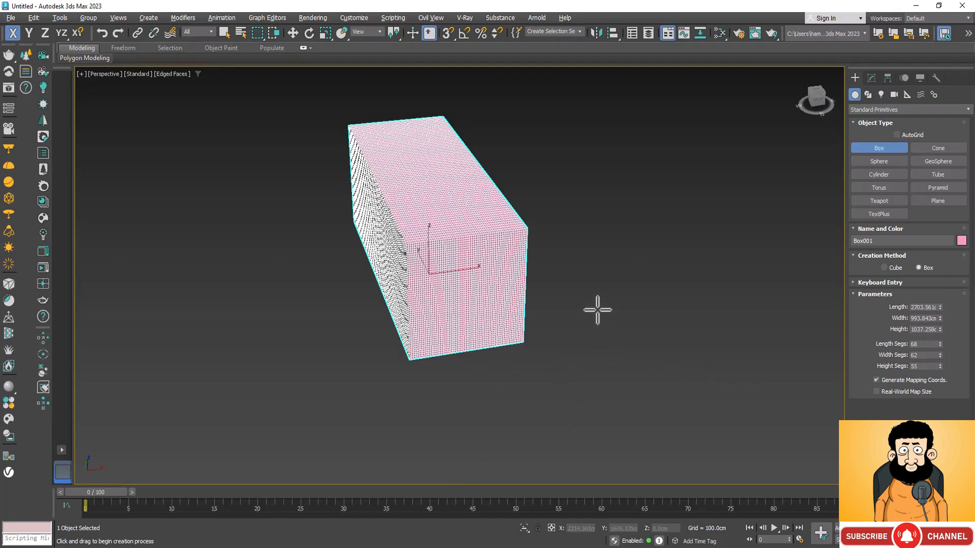
scroll(489, 283, up, 8)
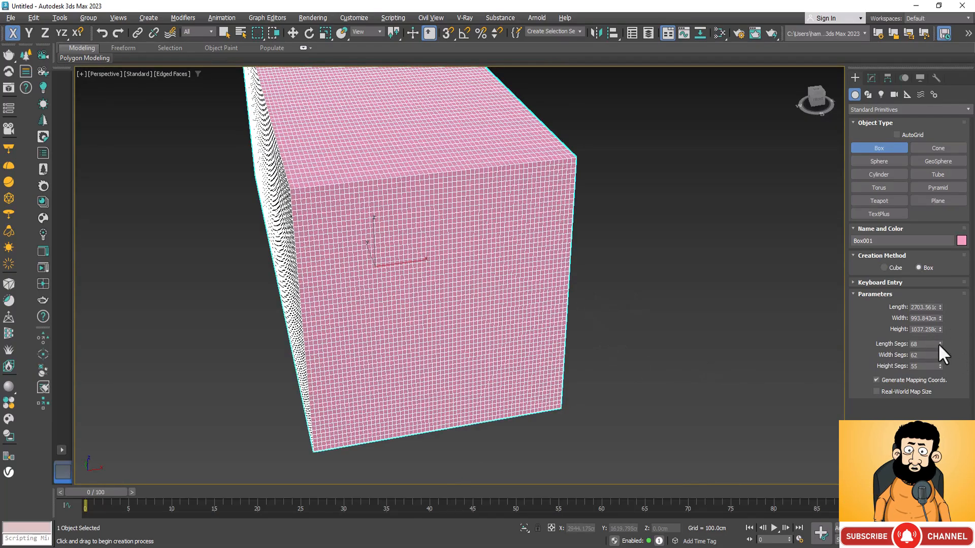
Reduce the box's length, width and height segments to 1 each and show its modifier stack
right_click(940, 342)
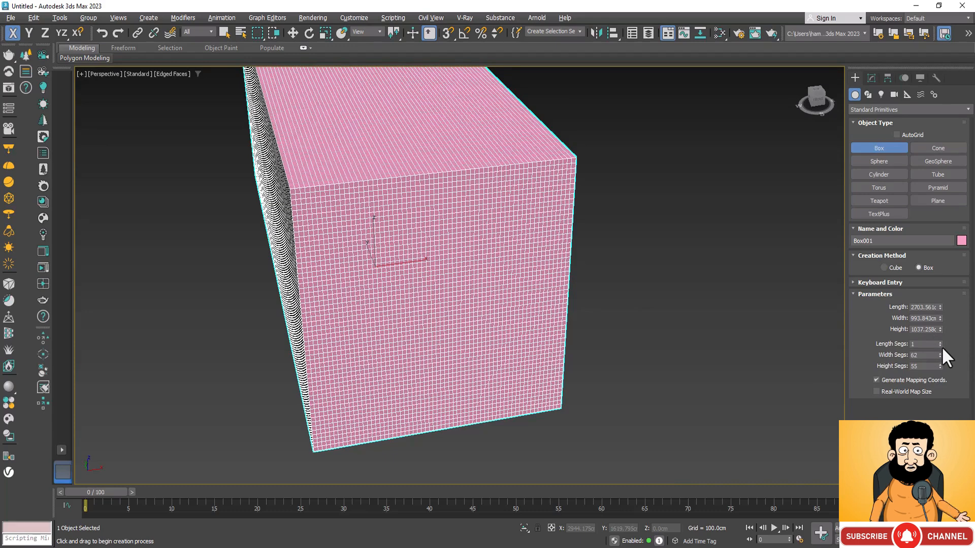
right_click(940, 354)
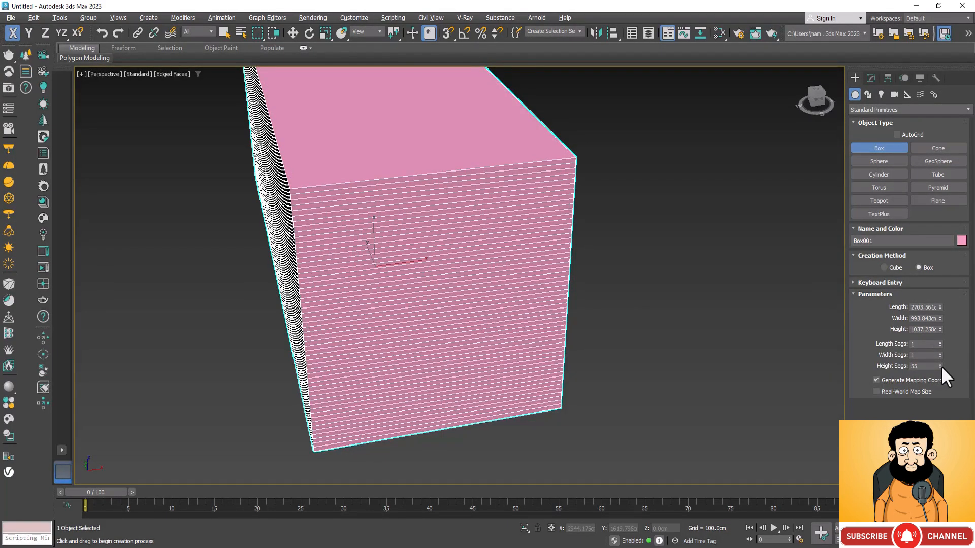
right_click(940, 366)
scroll(660, 345, down, 3)
scroll(659, 344, down, 2)
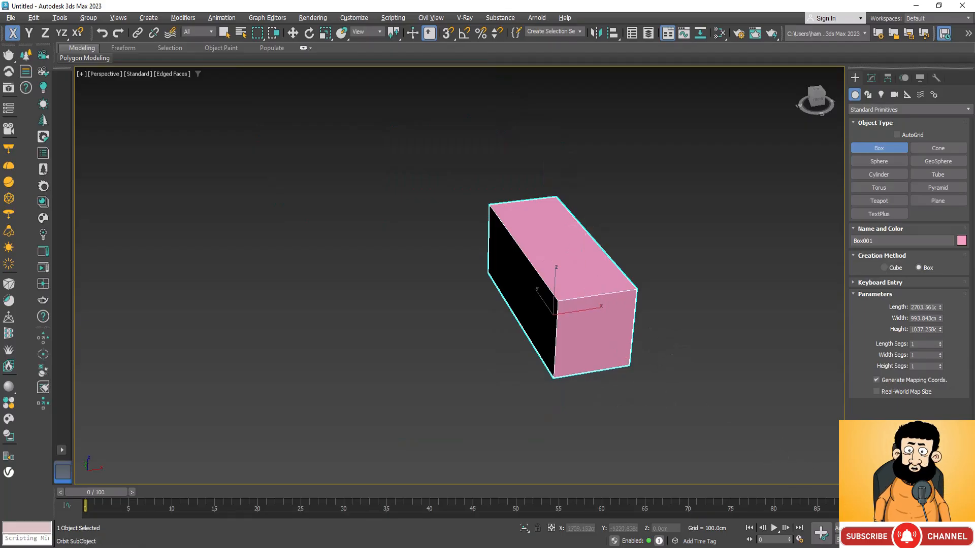
key(ctrl+r)
drag(530, 379, 571, 361)
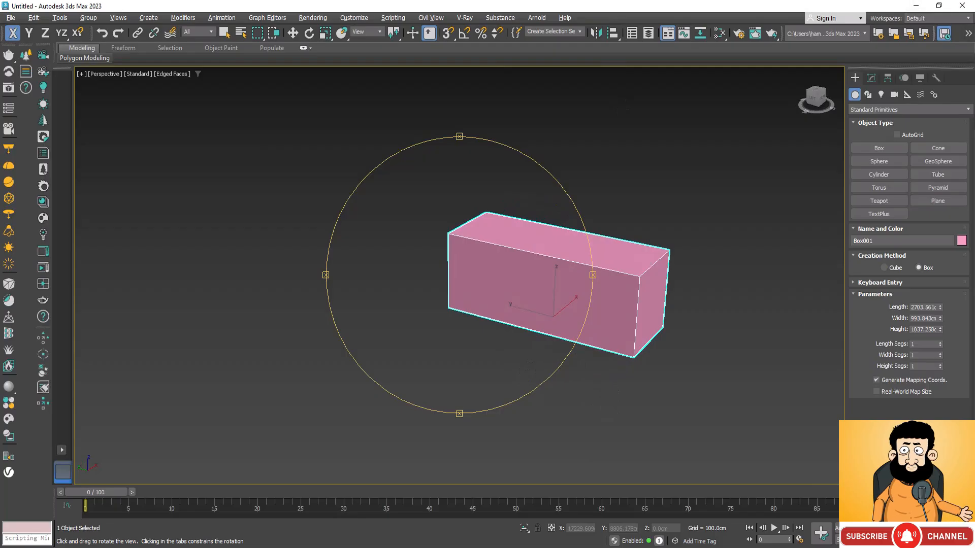
click(872, 79)
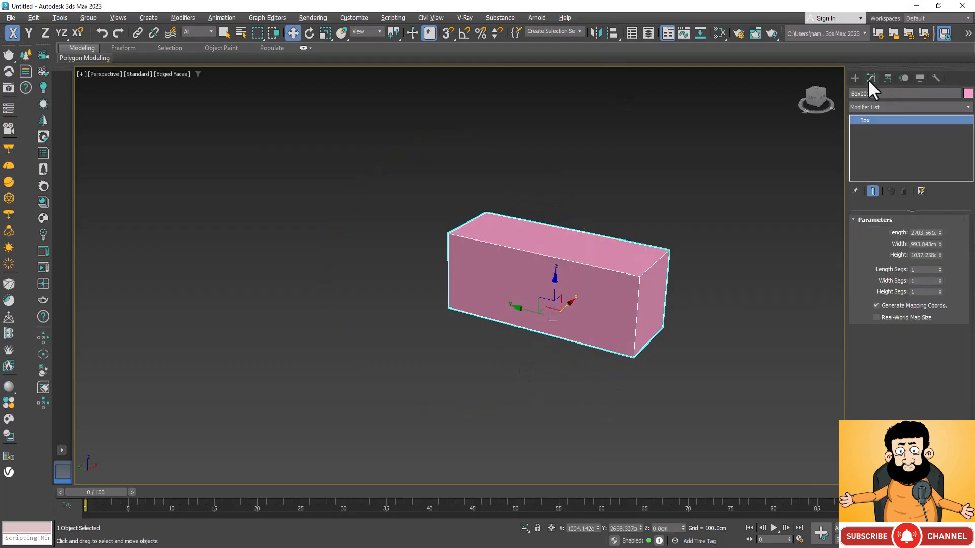
click(968, 107)
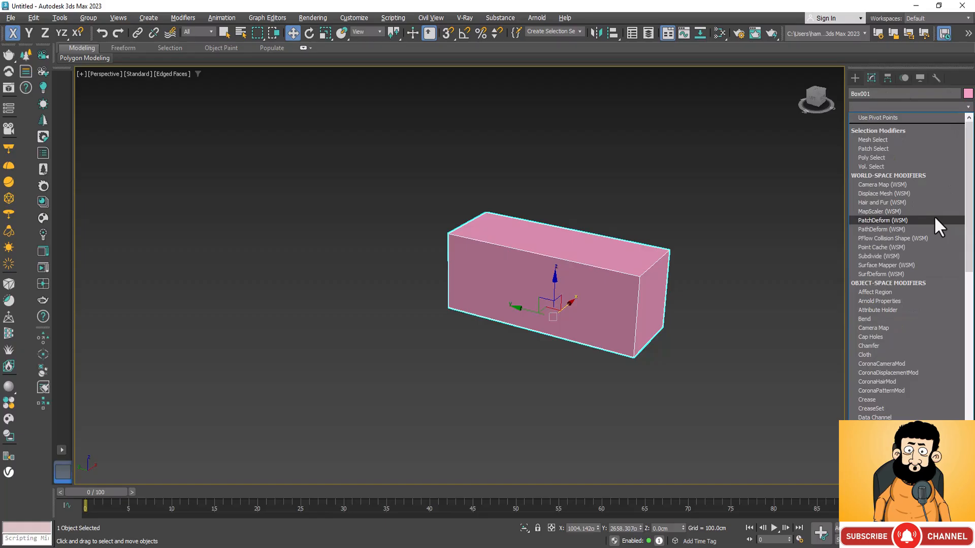
key(f)
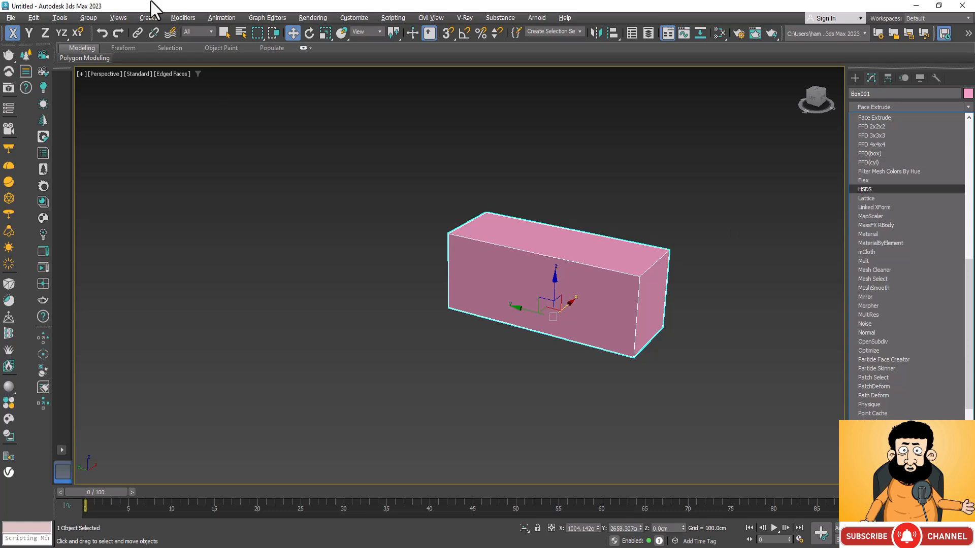
click(218, 29)
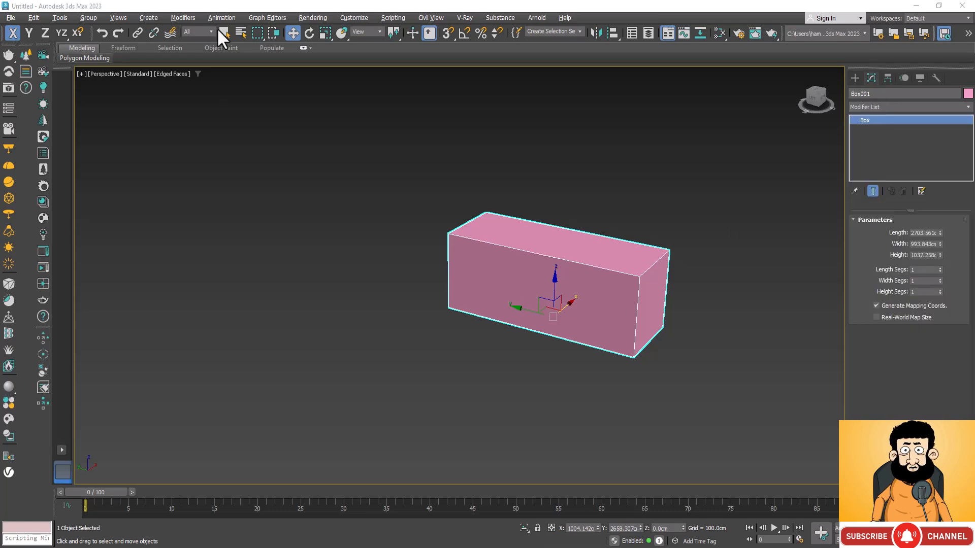
Apply an FFD 2x2x2 modifier to the box
click(968, 108)
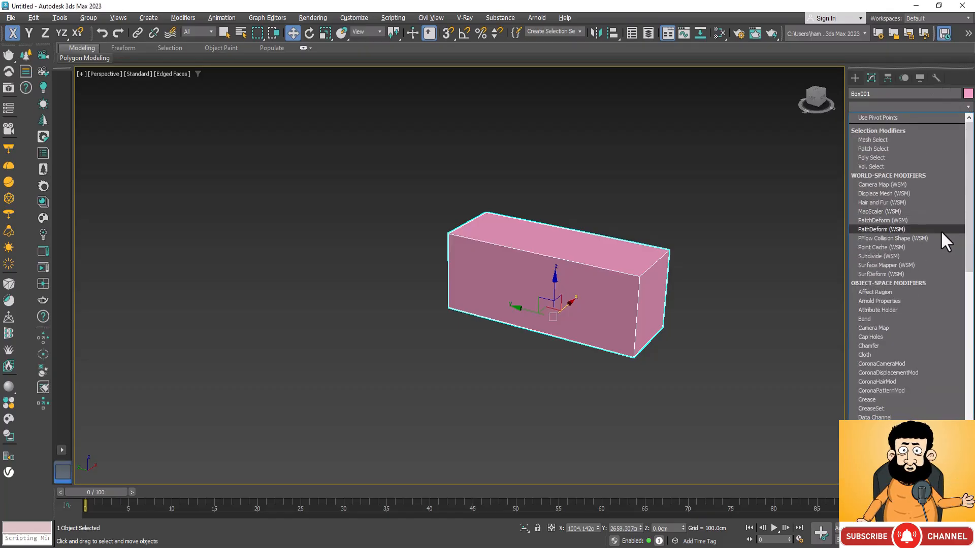
key(f)
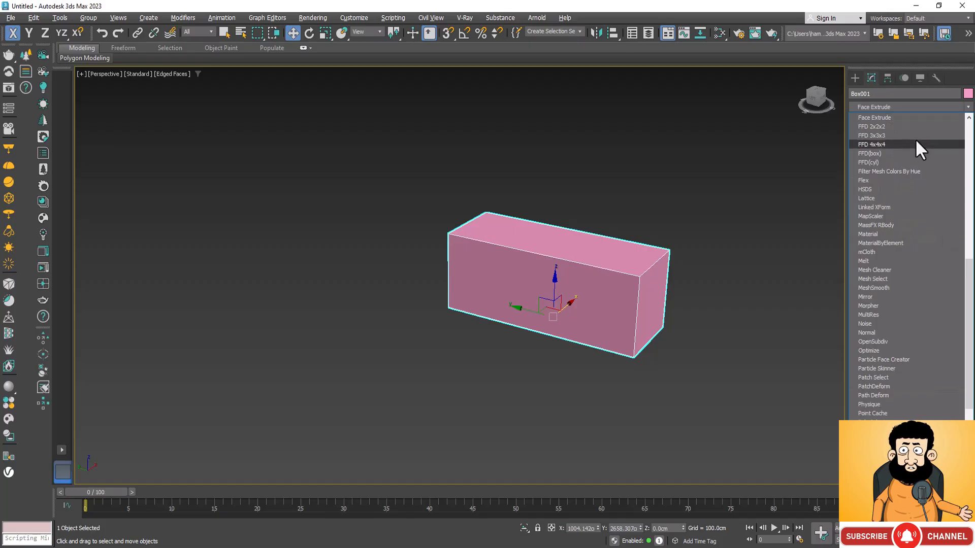
click(907, 124)
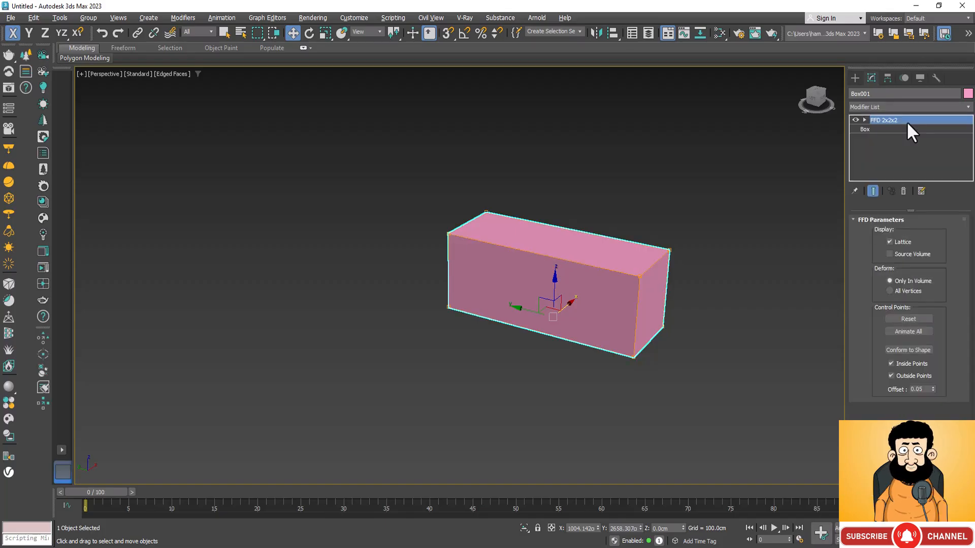
Shorten the box by moving the four FFD control points of its front end along Y to about 1995 cm
scroll(666, 266, up, 2)
scroll(660, 274, up, 2)
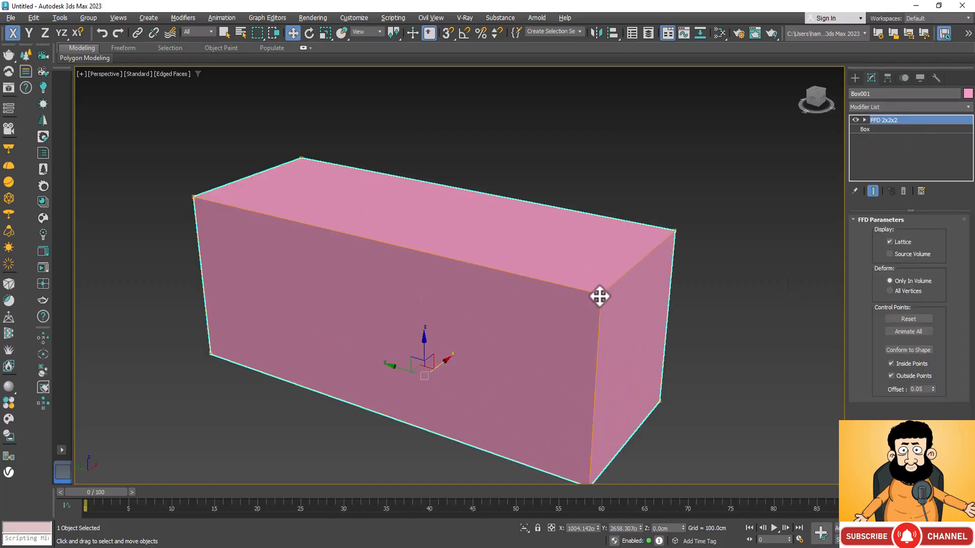
scroll(599, 291, up, 4)
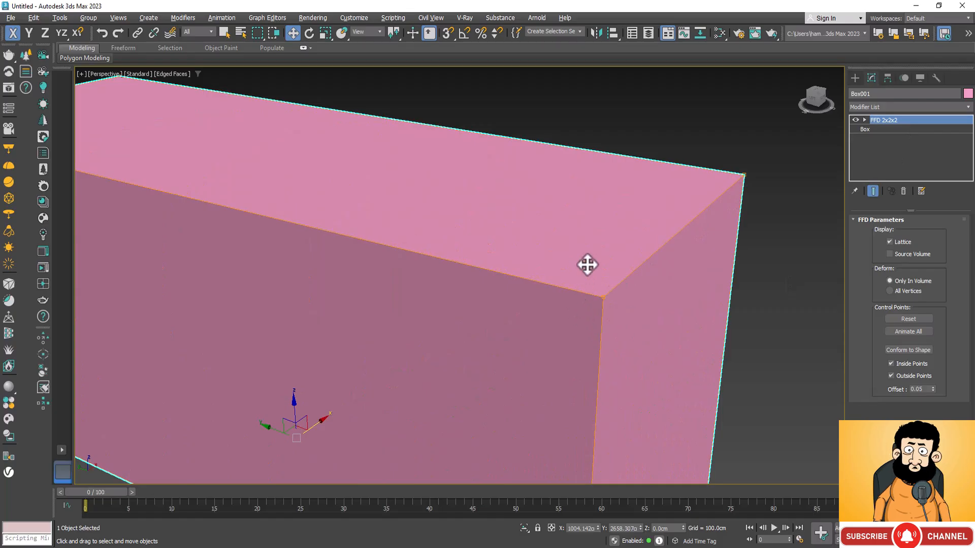
scroll(553, 233, down, 6)
scroll(554, 235, down, 2)
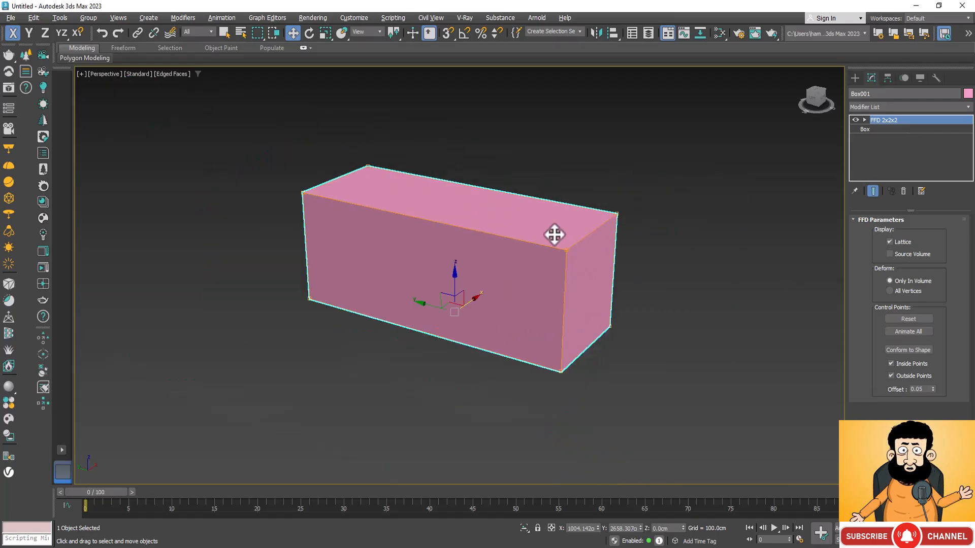
scroll(554, 234, up, 2)
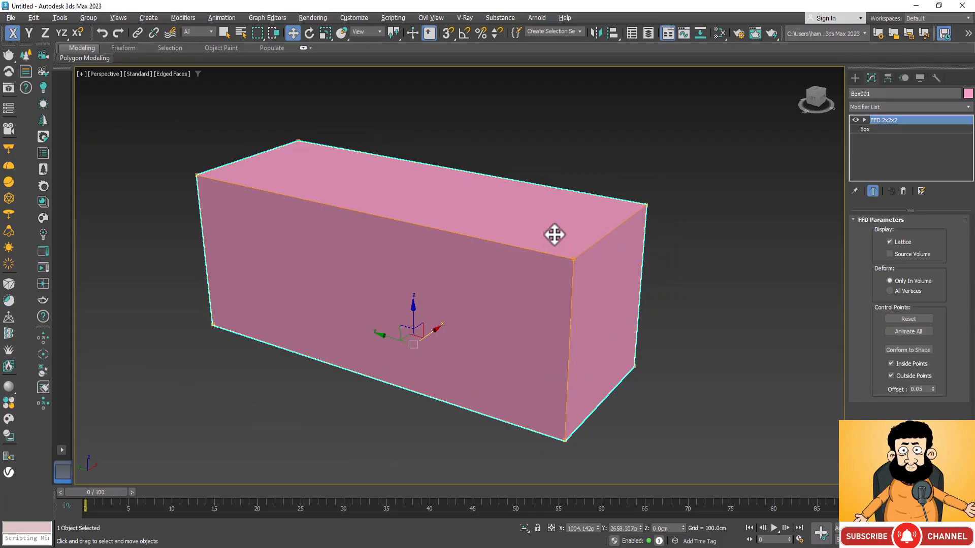
click(864, 120)
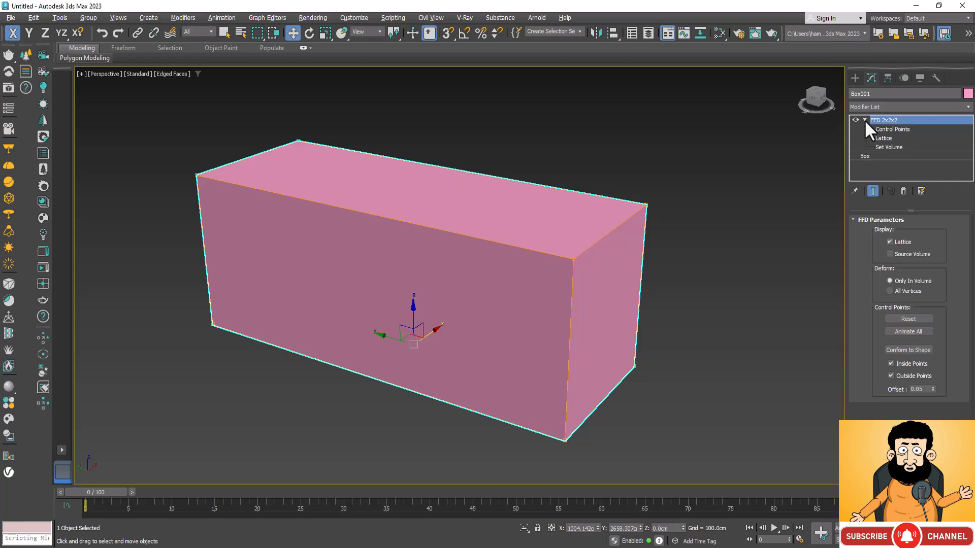
click(890, 129)
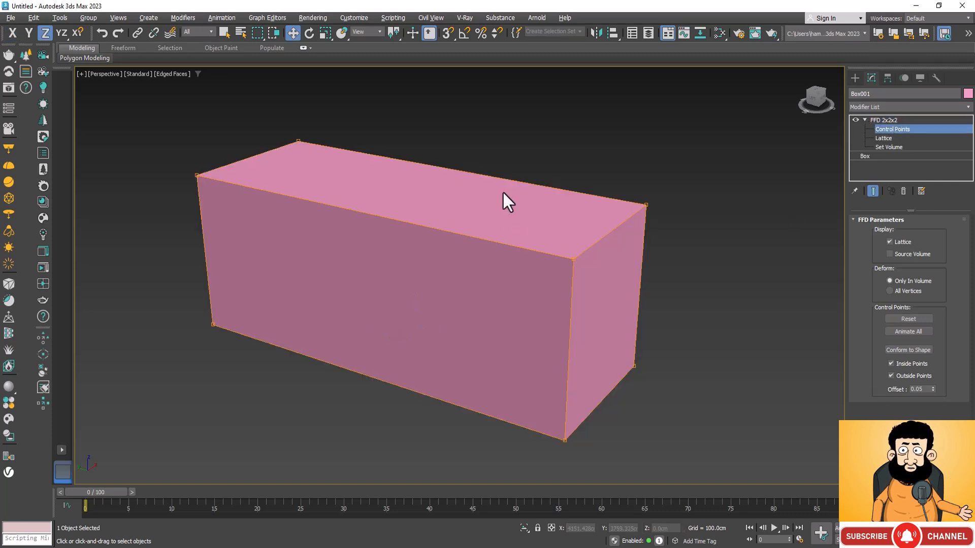
scroll(504, 193, down, 3)
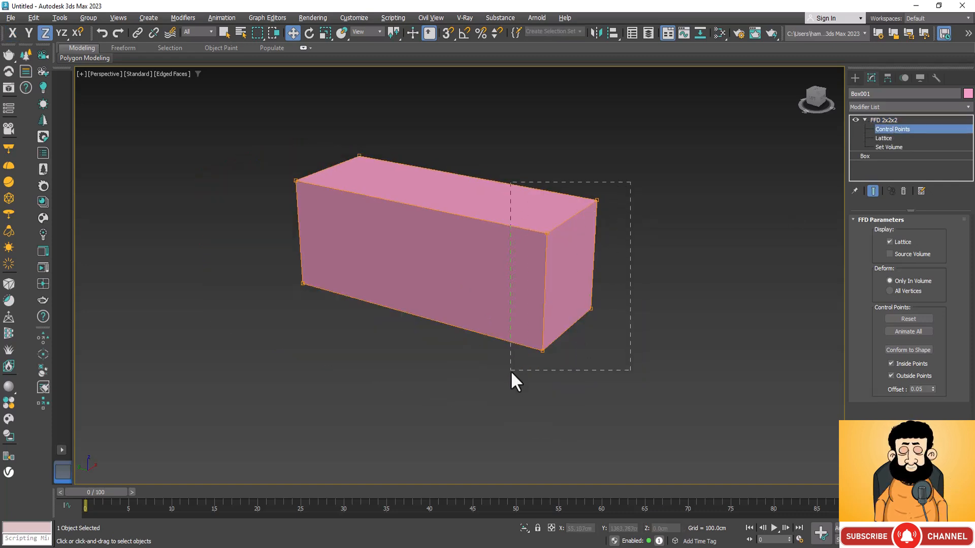
drag(511, 371, 510, 371)
drag(537, 266, 485, 285)
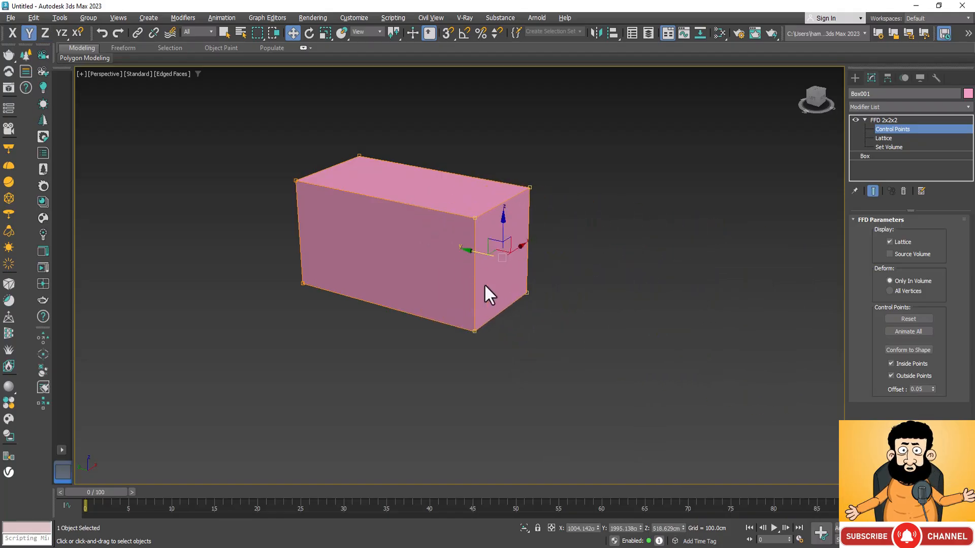
Raise the two upper control points of the moved end separately along Z, to about 1446 cm and 1437 cm
drag(566, 160, 507, 209)
drag(531, 161, 533, 124)
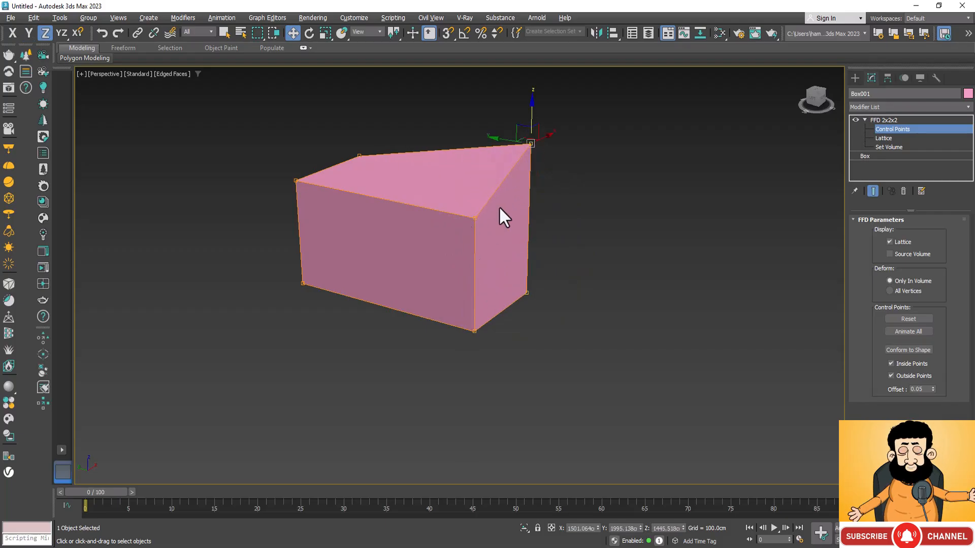
drag(498, 206, 457, 237)
drag(473, 197, 475, 146)
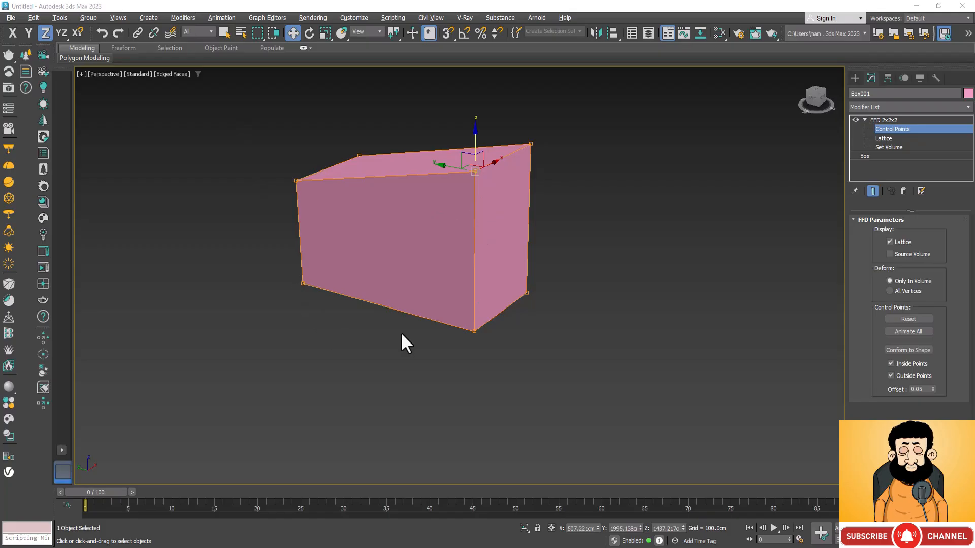
Leave control-point editing and delete the deformed box from the scene
click(889, 119)
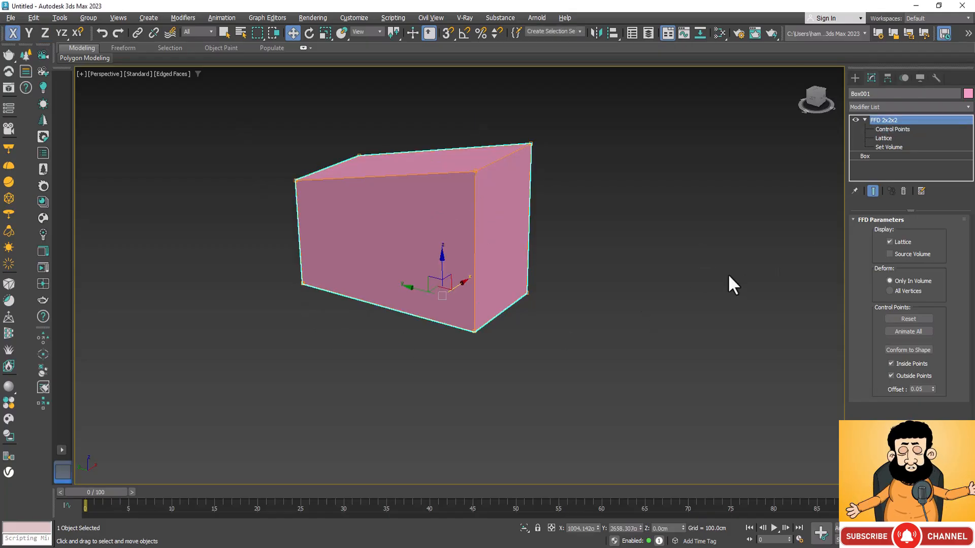
scroll(727, 274, down, 3)
drag(653, 178, 487, 301)
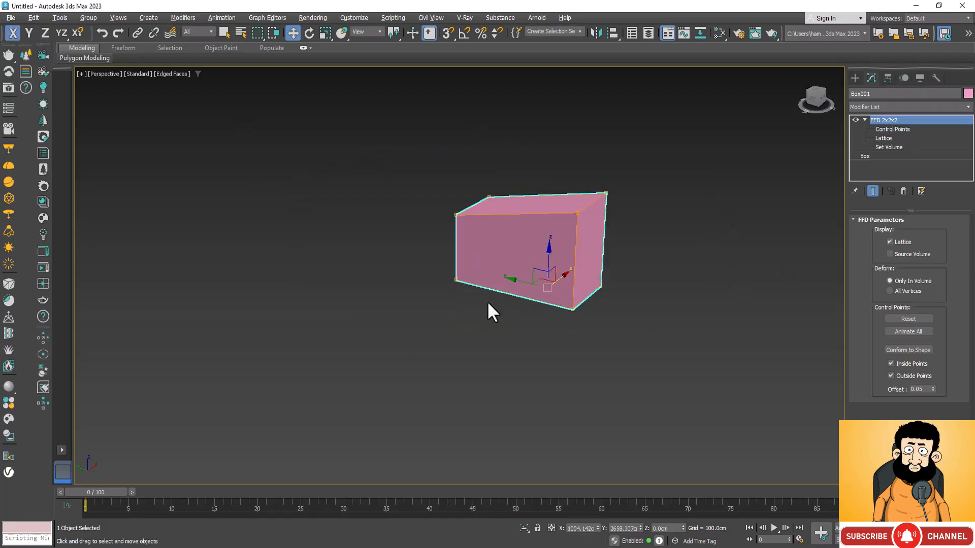
key(Delete)
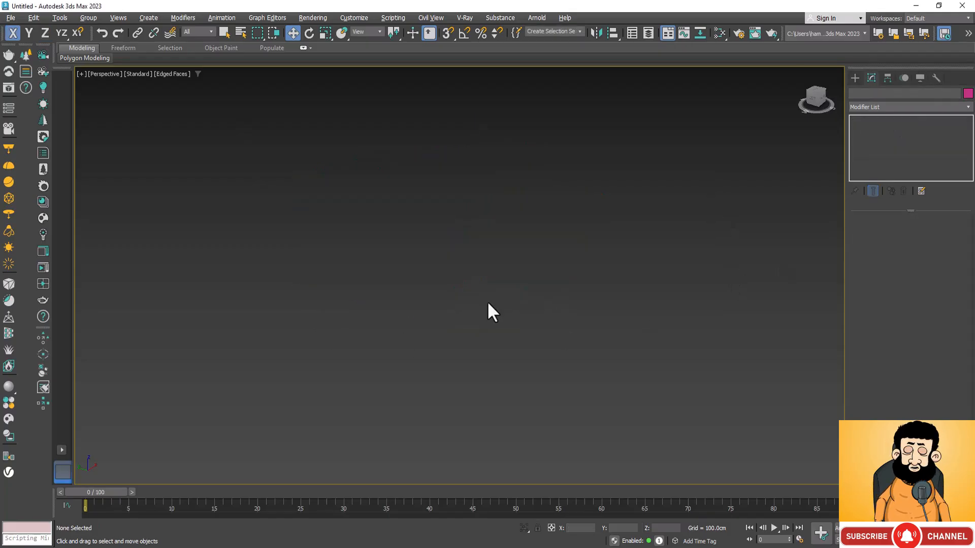
Create a plane about 3241 cm long and 2959 cm wide in the Perspective view
click(855, 80)
click(941, 200)
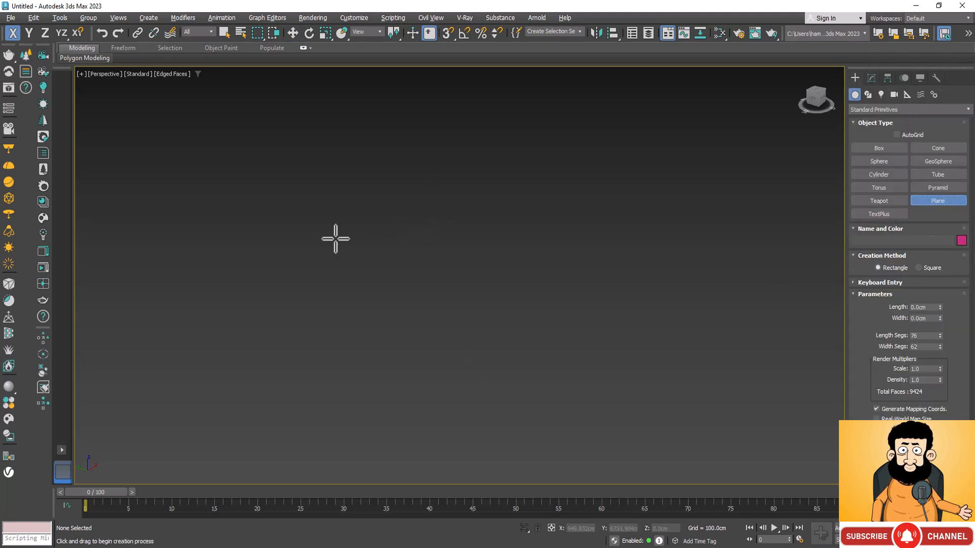
drag(334, 237, 368, 353)
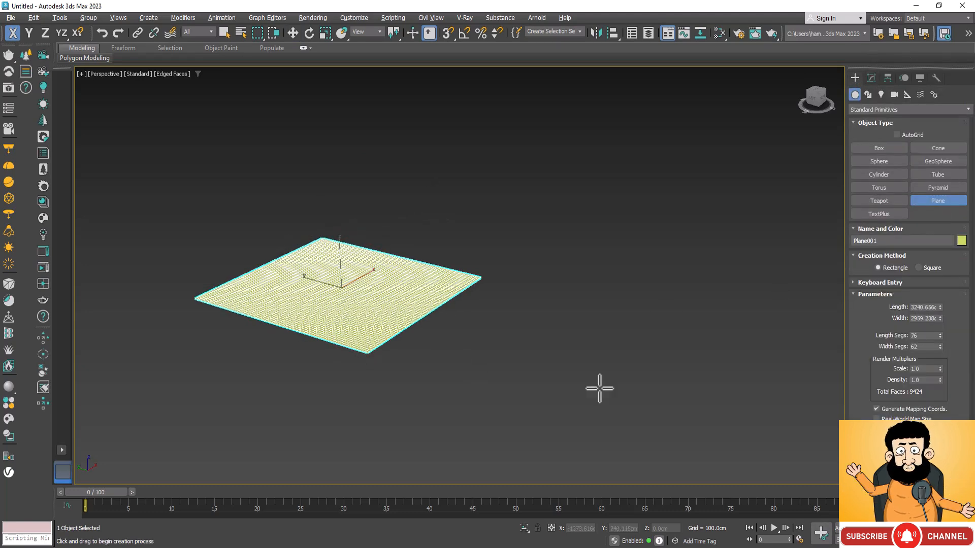
scroll(326, 315, up, 6)
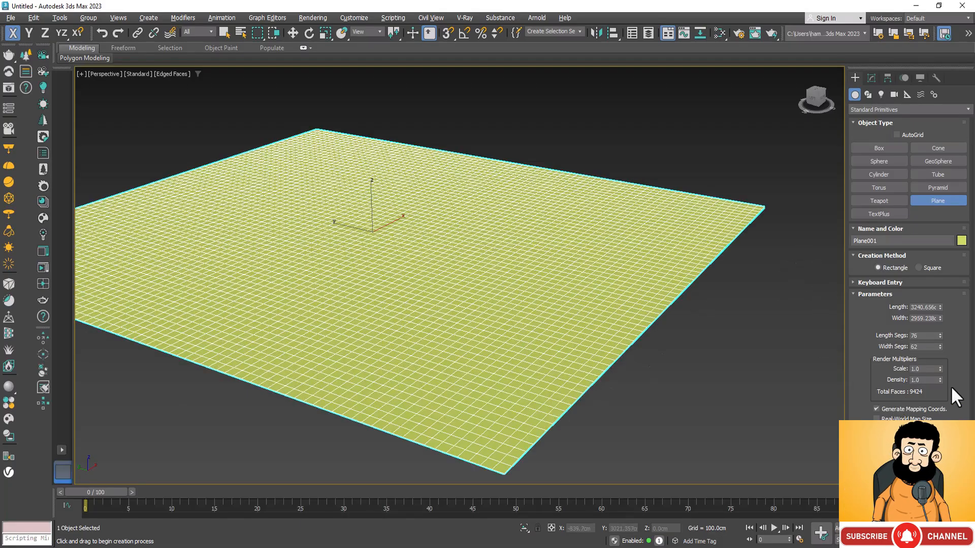
Set the plane's length segments and width segments to 5 each
right_click(939, 335)
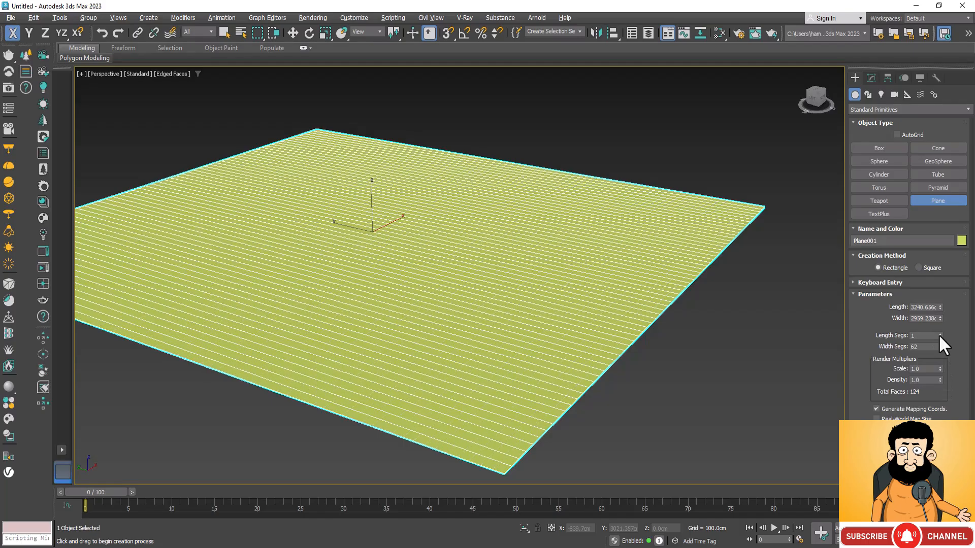
right_click(939, 345)
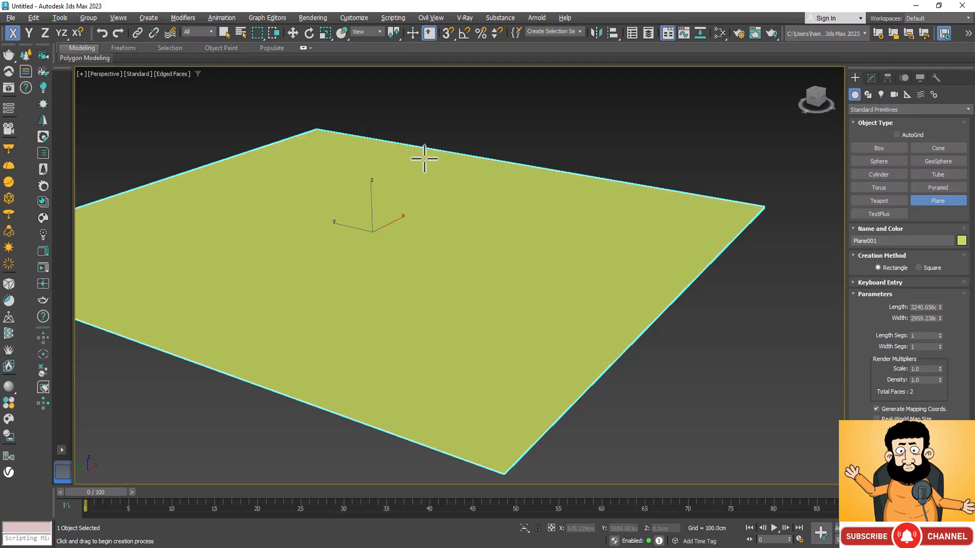
key(z)
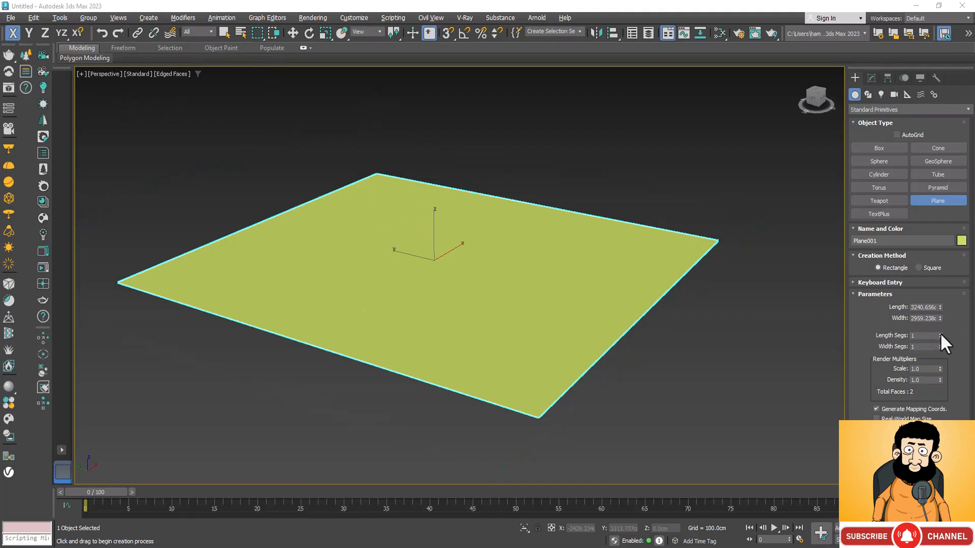
drag(940, 334, 946, 336)
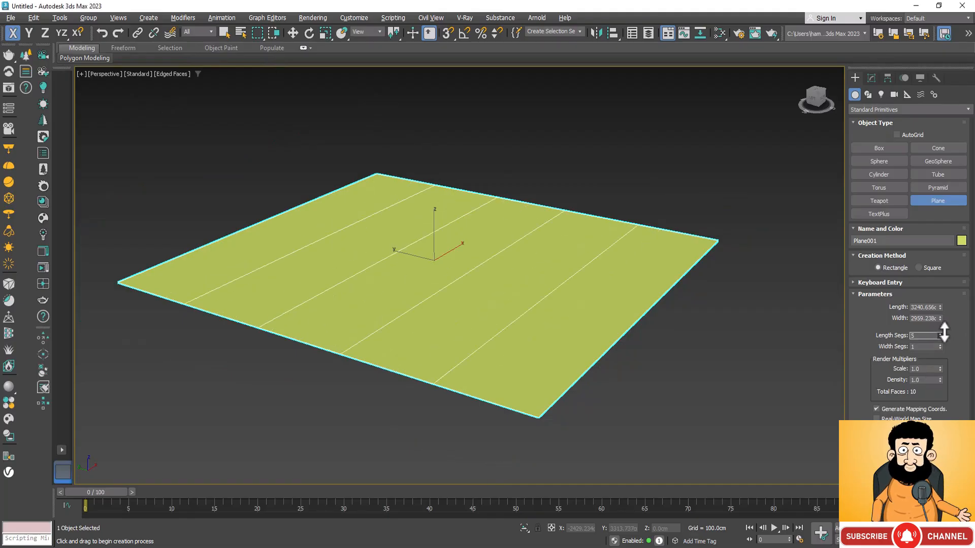
double_click(934, 347)
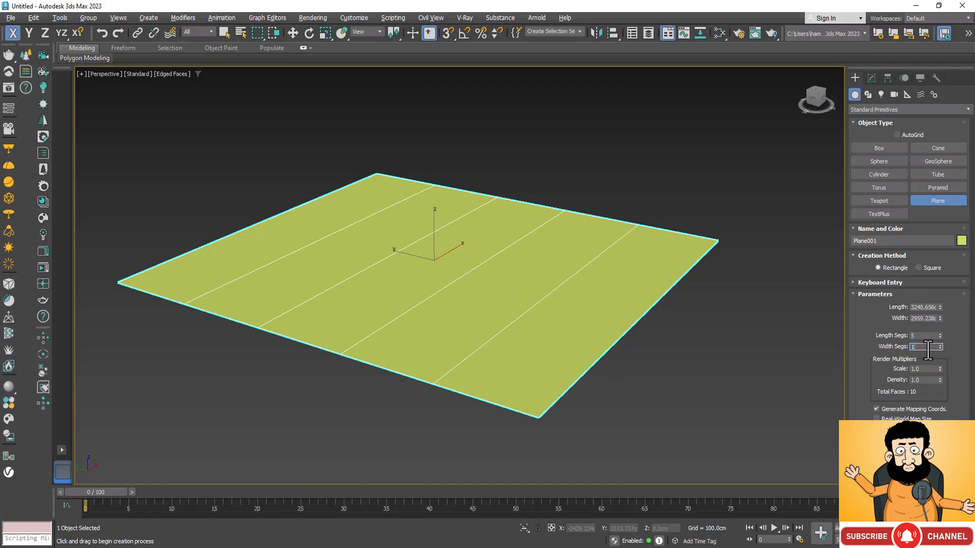
text(5)
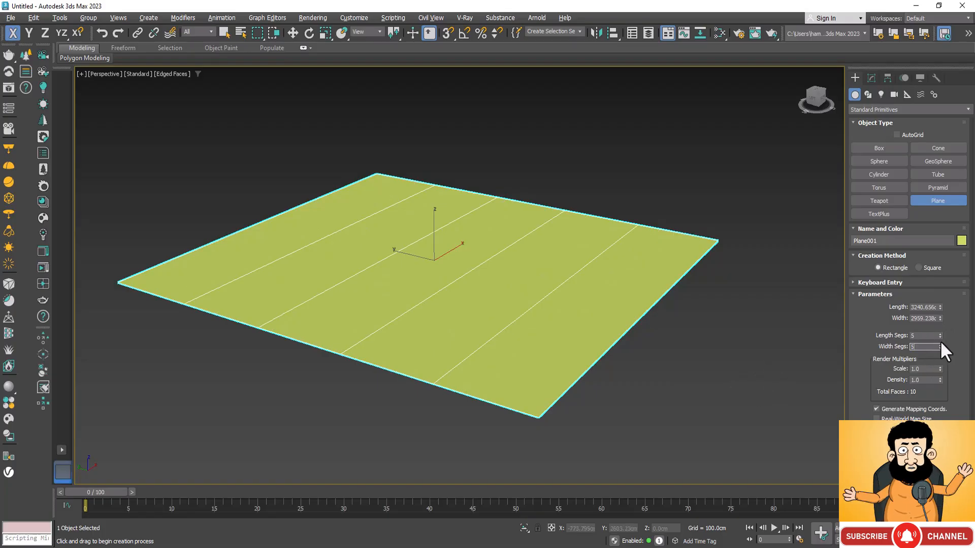
click(819, 368)
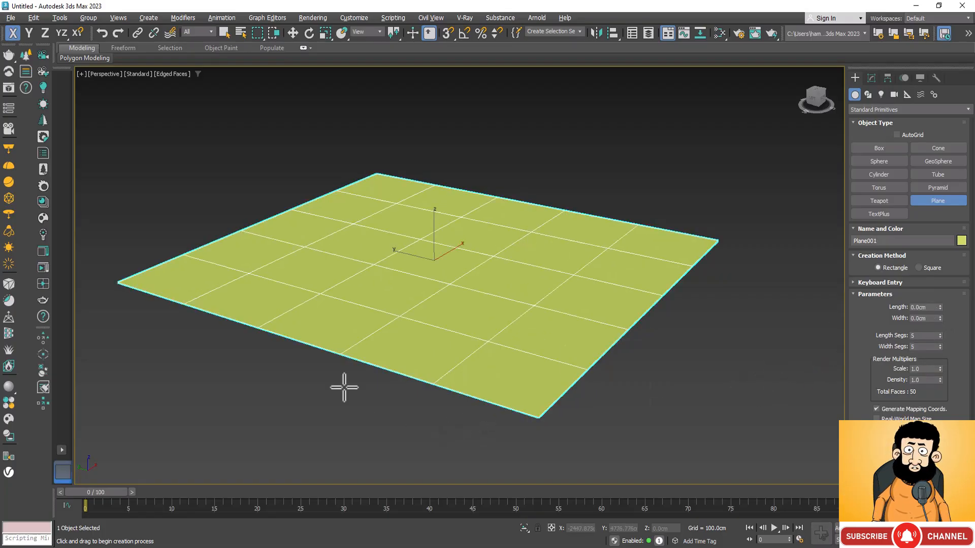
Make one independent copy of the segmented plane along X, placed at about 9239 cm
scroll(340, 387, down, 4)
drag(542, 238, 560, 365)
right_click(560, 365)
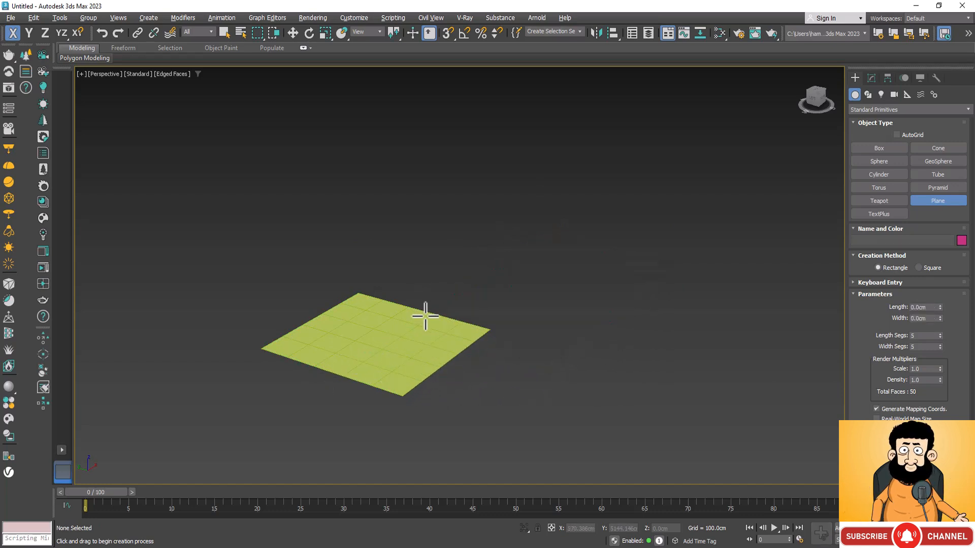
key(w)
drag(520, 312, 239, 401)
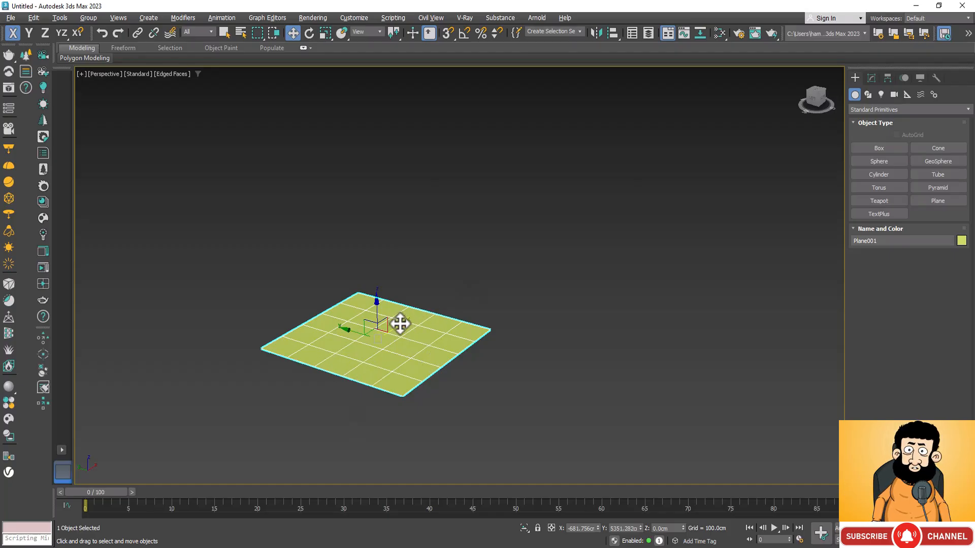
mouse_move(399, 320)
mouse_down()
mouse_move(488, 277)
mouse_move(474, 293)
mouse_move(614, 201)
mouse_up()
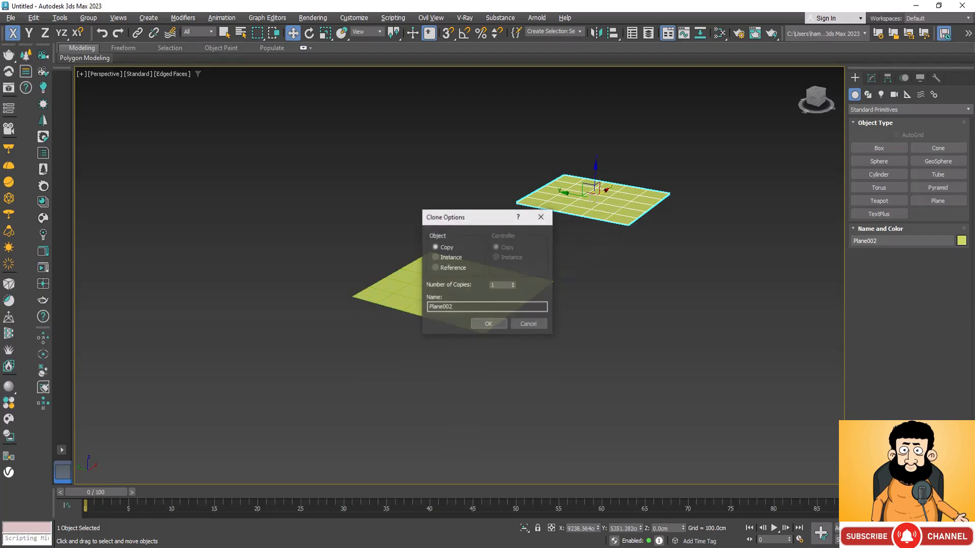
click(491, 322)
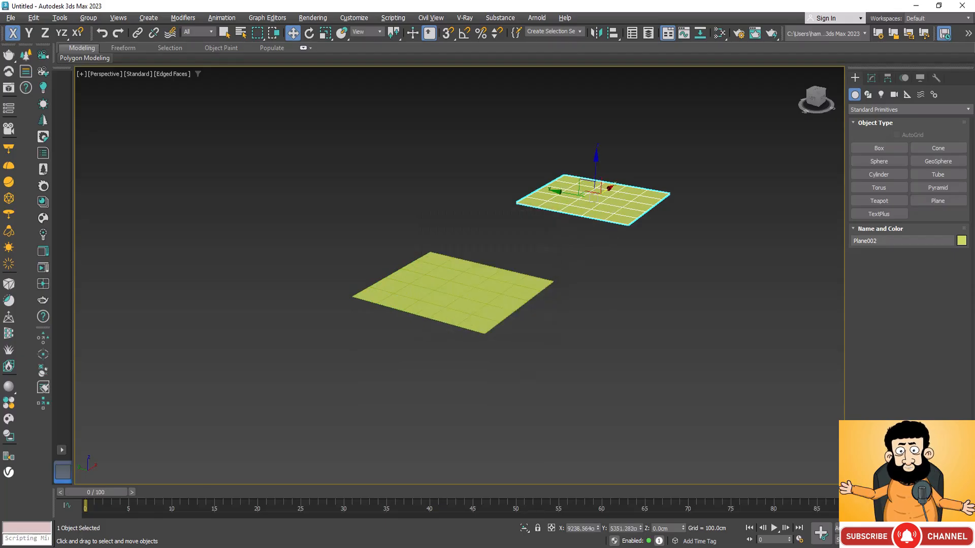
Apply an FFD(box) modifier to the copied plane
key(ctrl+r)
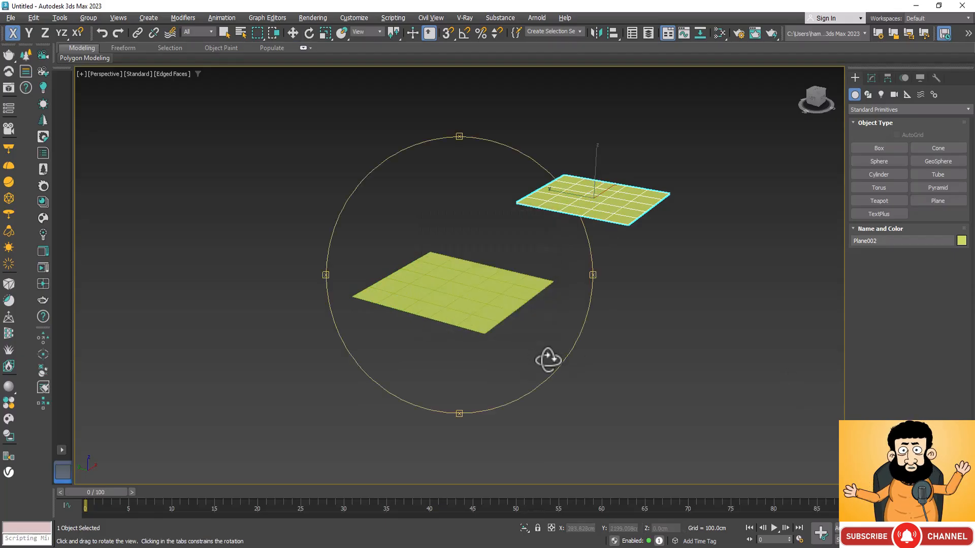
drag(551, 359, 669, 240)
scroll(538, 239, up, 5)
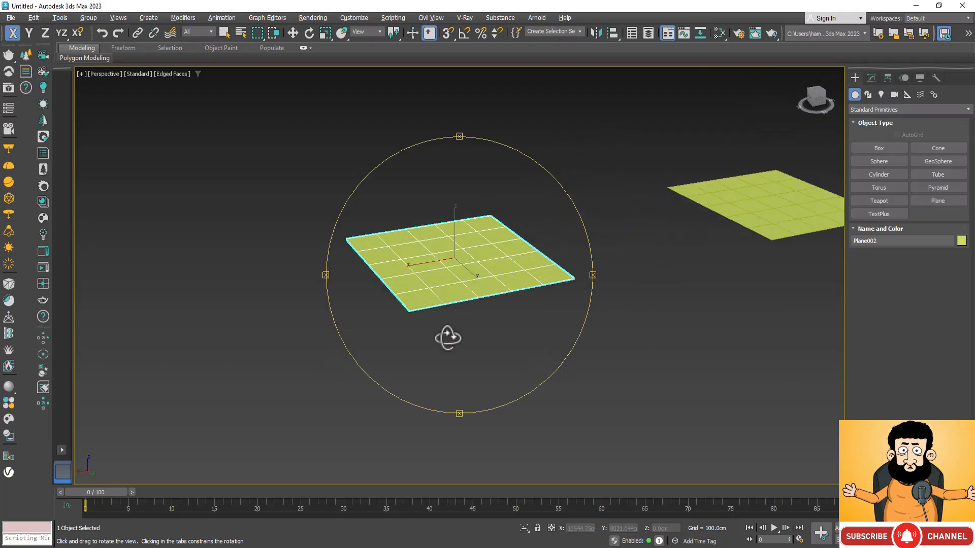
key(w)
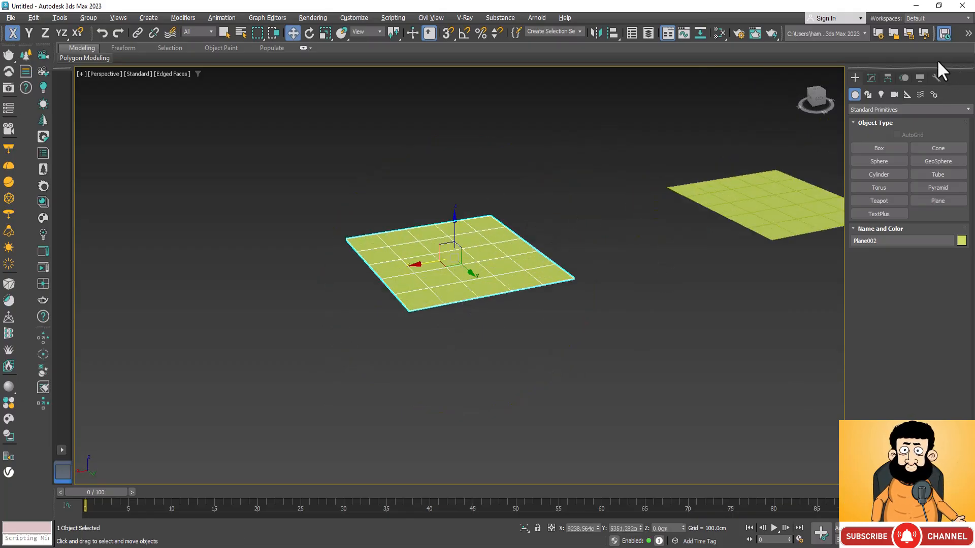
click(871, 77)
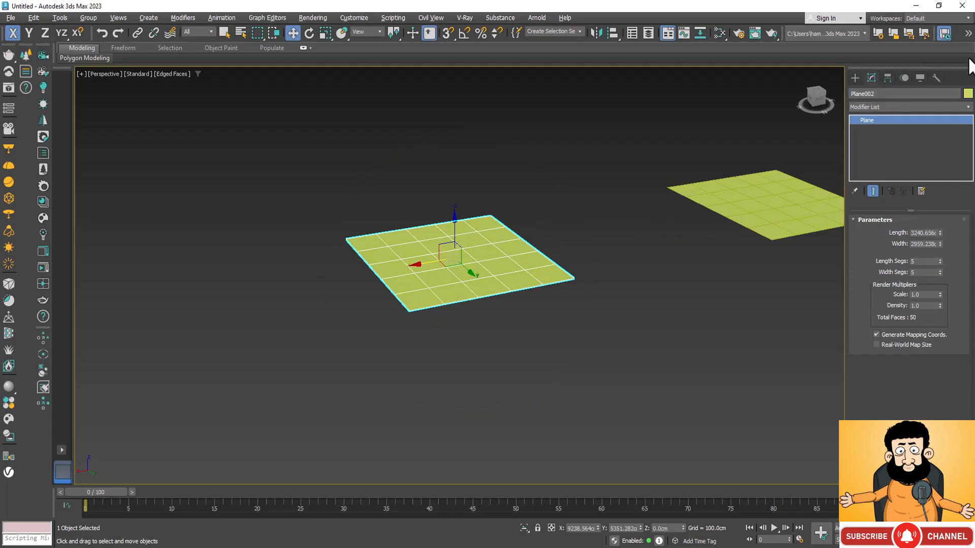
click(967, 107)
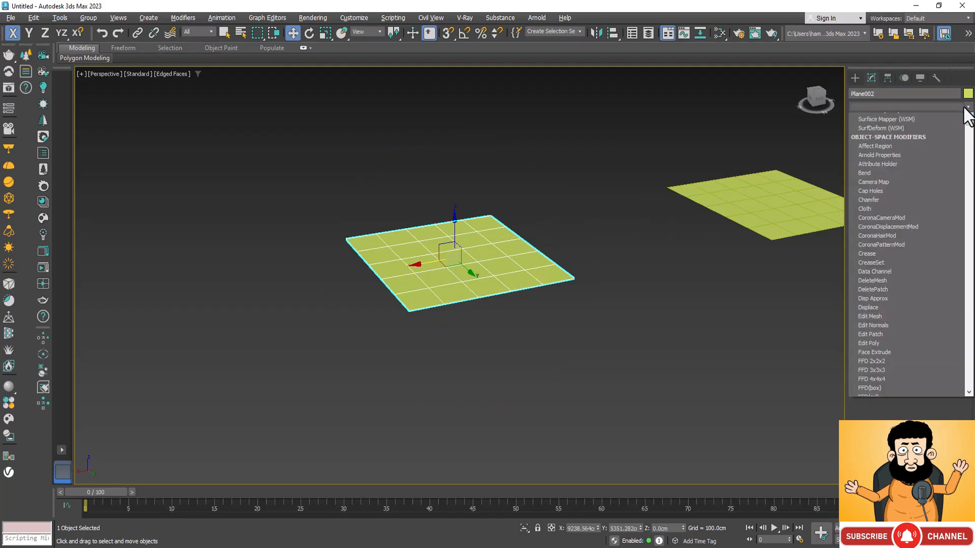
scroll(919, 276, down, 5)
scroll(920, 275, up, 4)
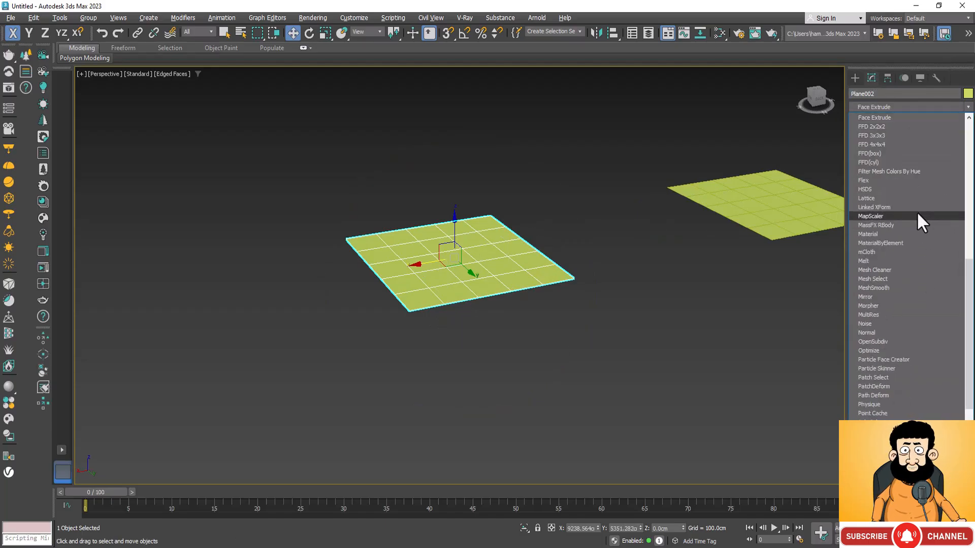
click(912, 154)
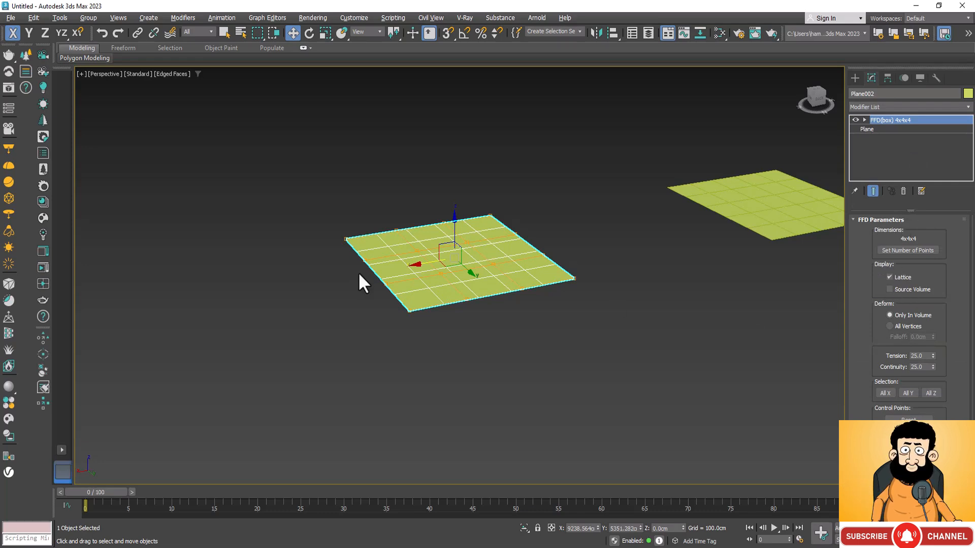
Set the FFD lattice's number of points to length 12, width 15 and height 20
scroll(386, 277, up, 2)
scroll(494, 275, up, 6)
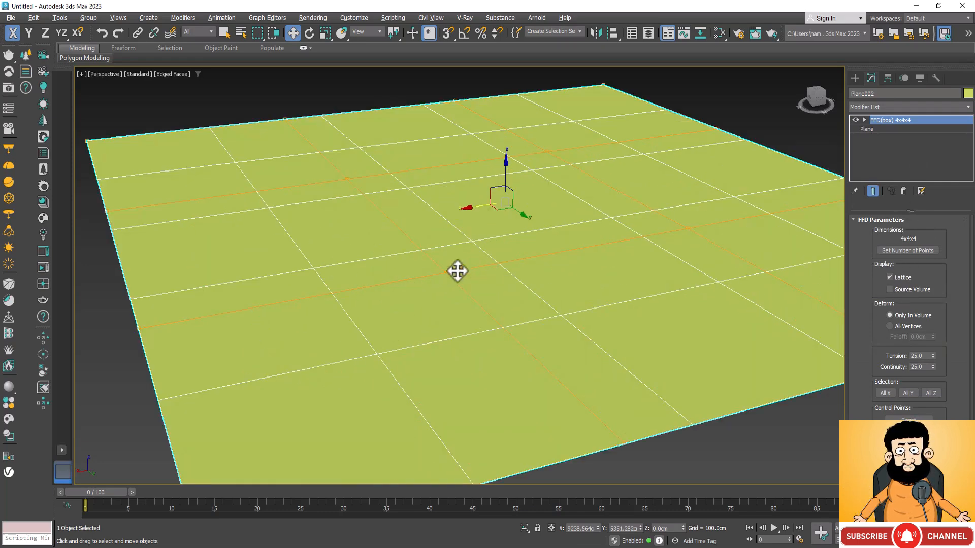
scroll(338, 241, down, 6)
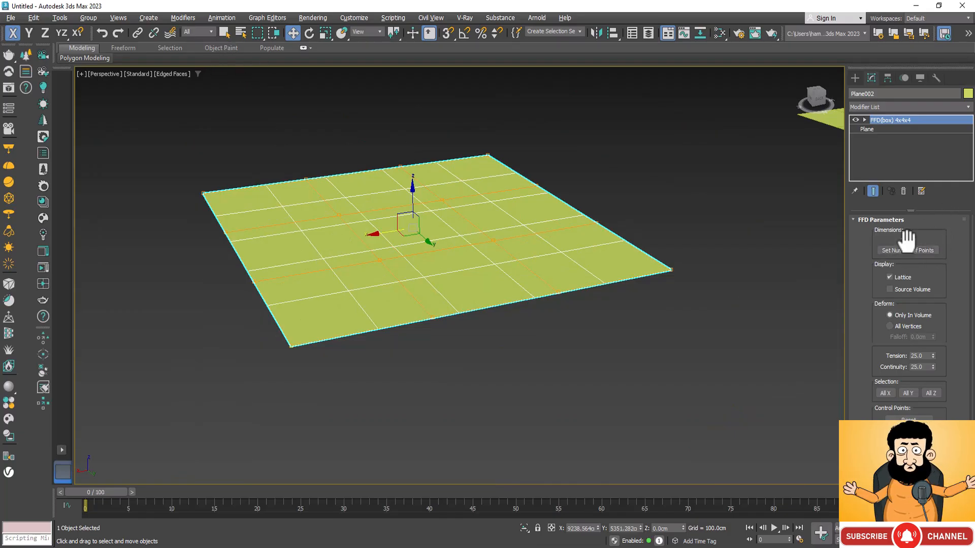
click(918, 250)
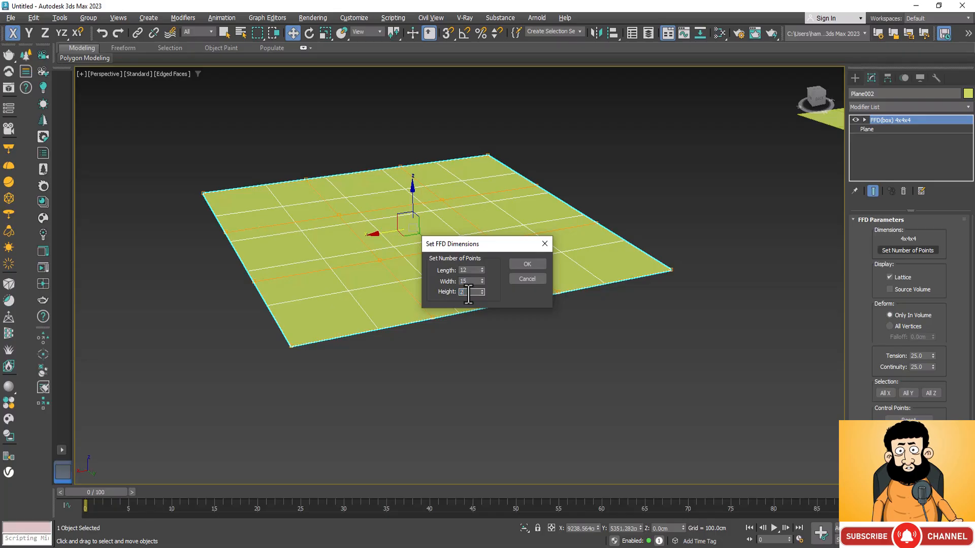
click(540, 262)
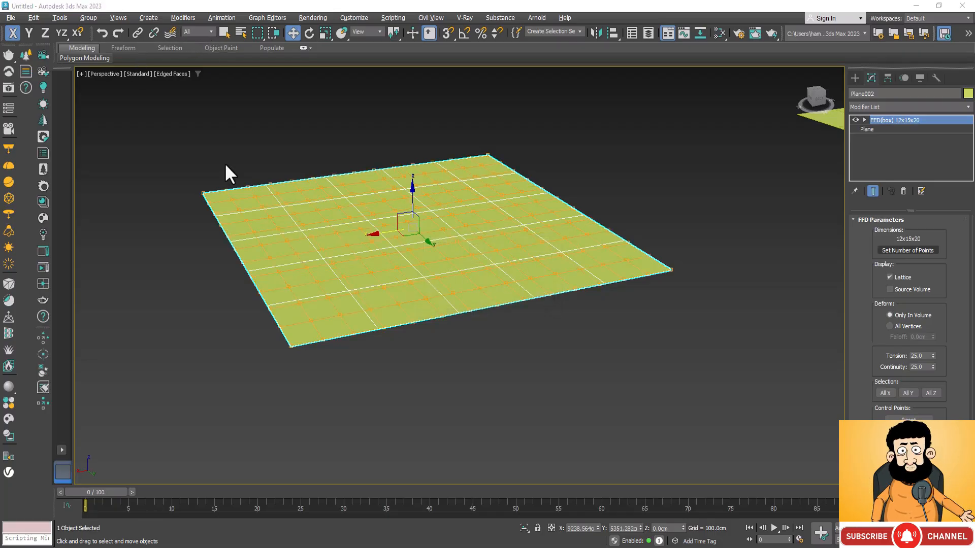
Raise a control point near the middle of the copied plane along Z to about 382 cm and leave control-point editing
click(864, 120)
click(892, 129)
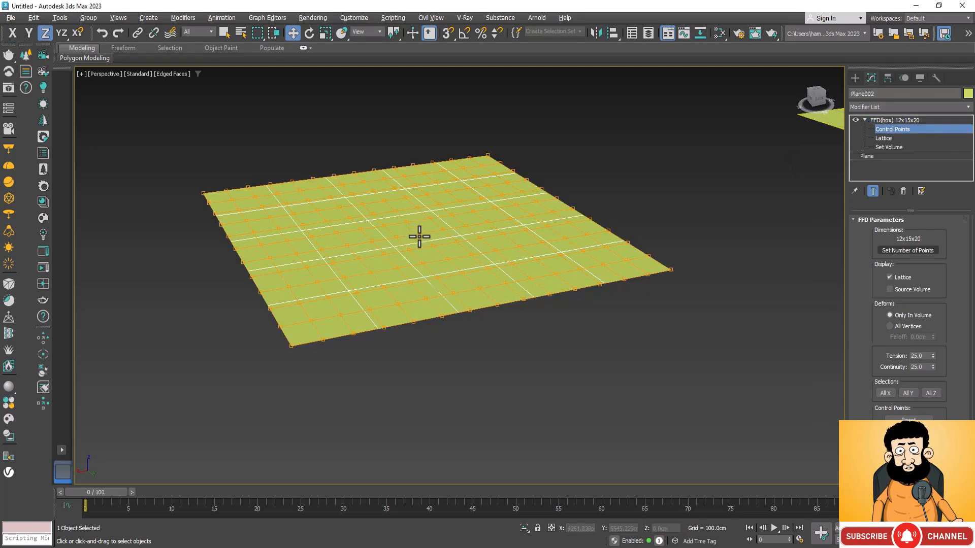
click(421, 236)
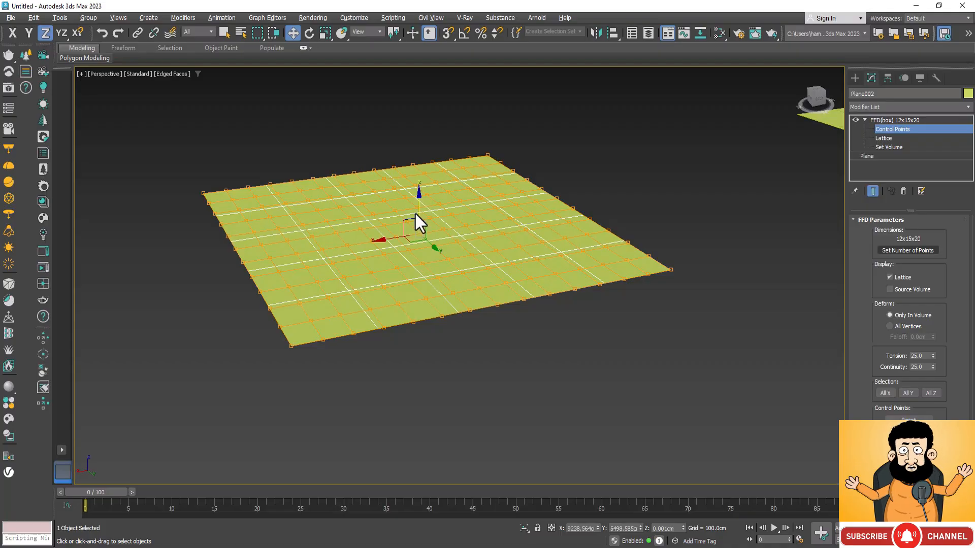
drag(420, 210, 425, 163)
key(ctrl+r)
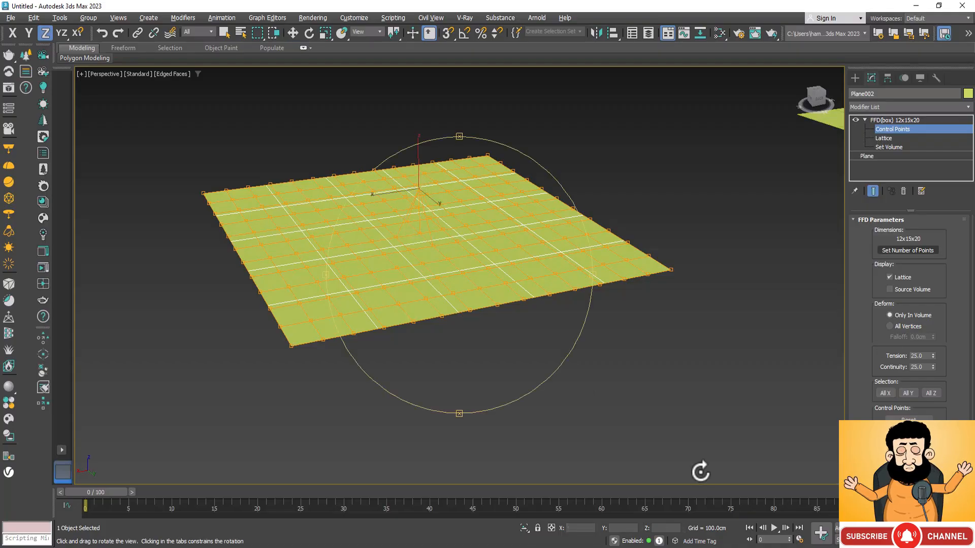
drag(470, 327, 274, 333)
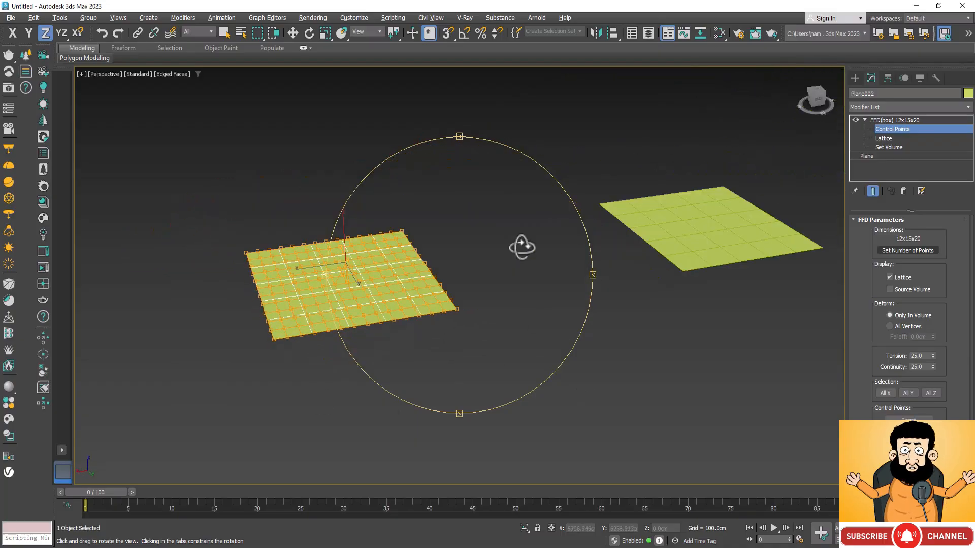
right_click(666, 340)
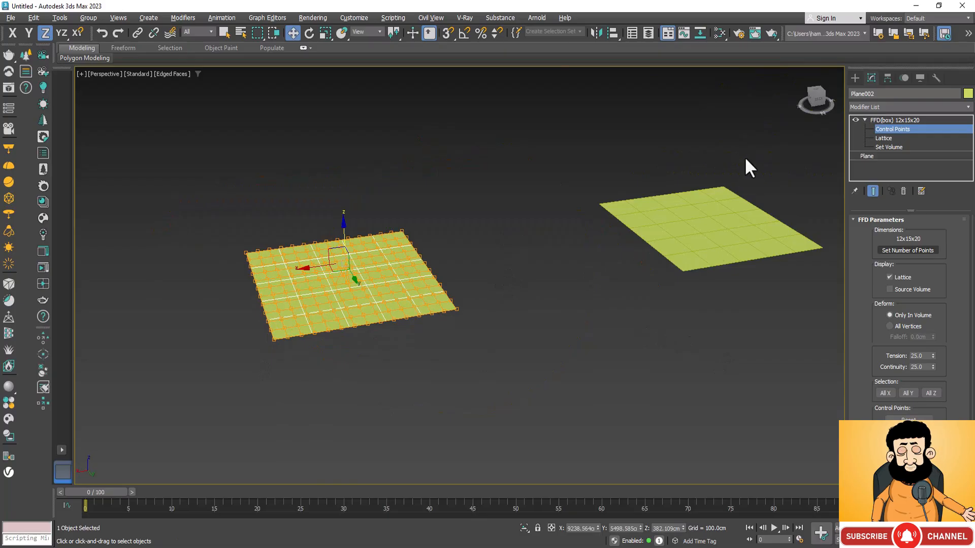
click(870, 117)
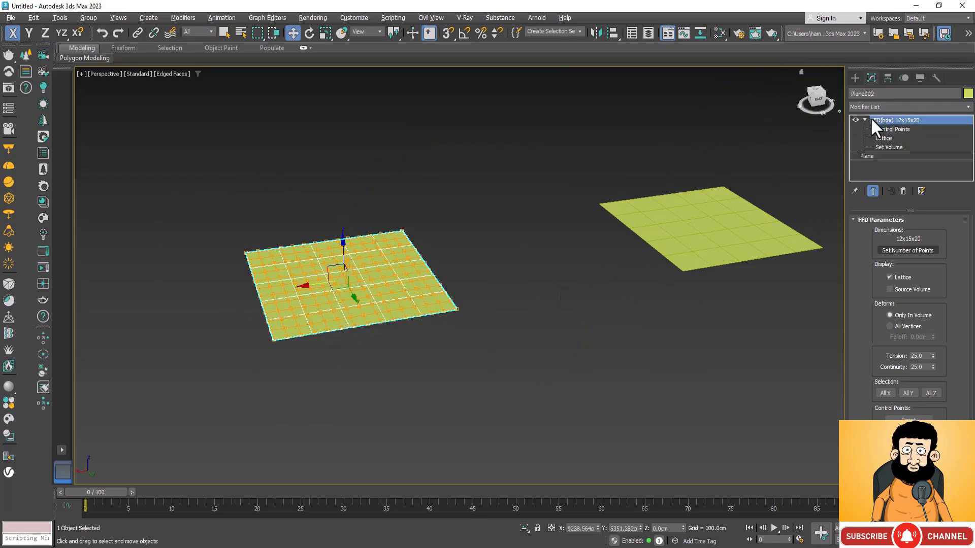
Set the original plane's length segments to 30 and its width segments to 35
click(727, 233)
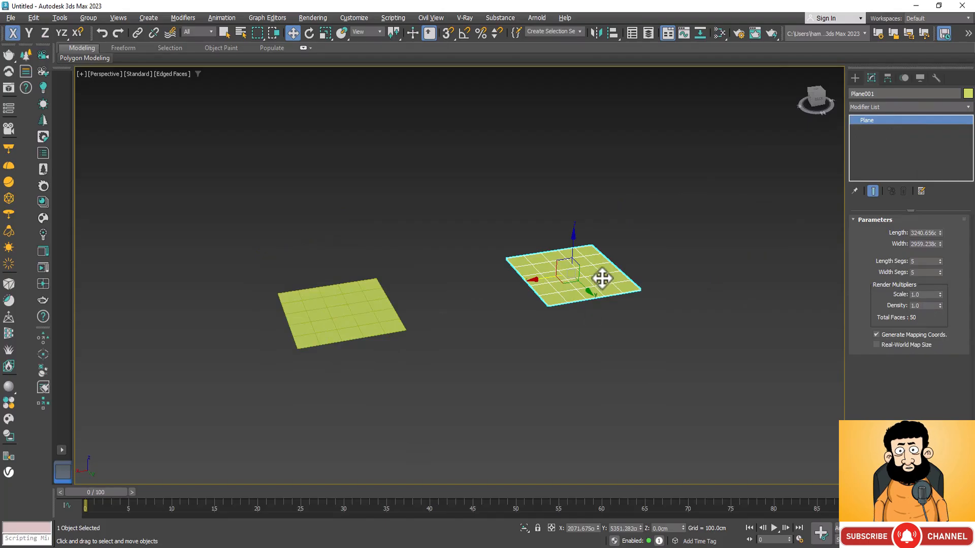
key(z)
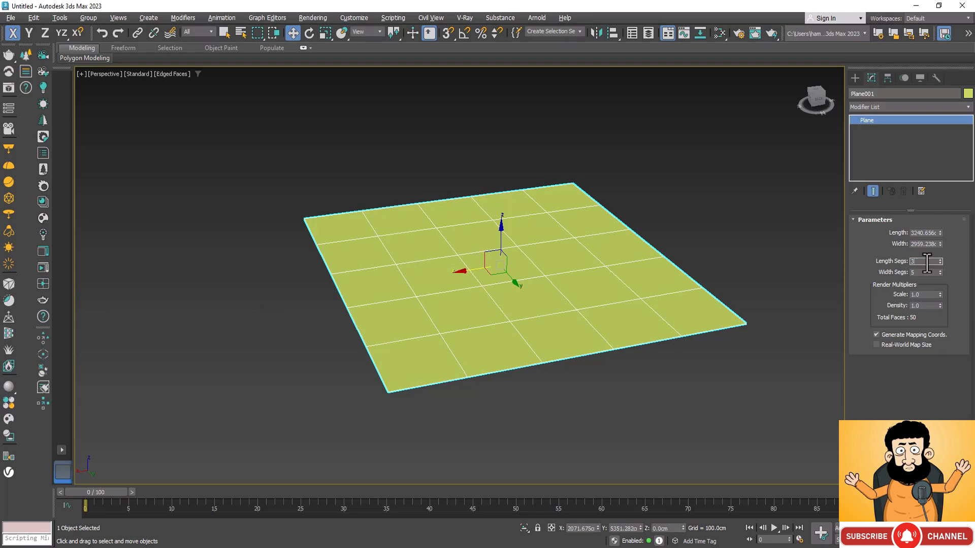
key(Tab)
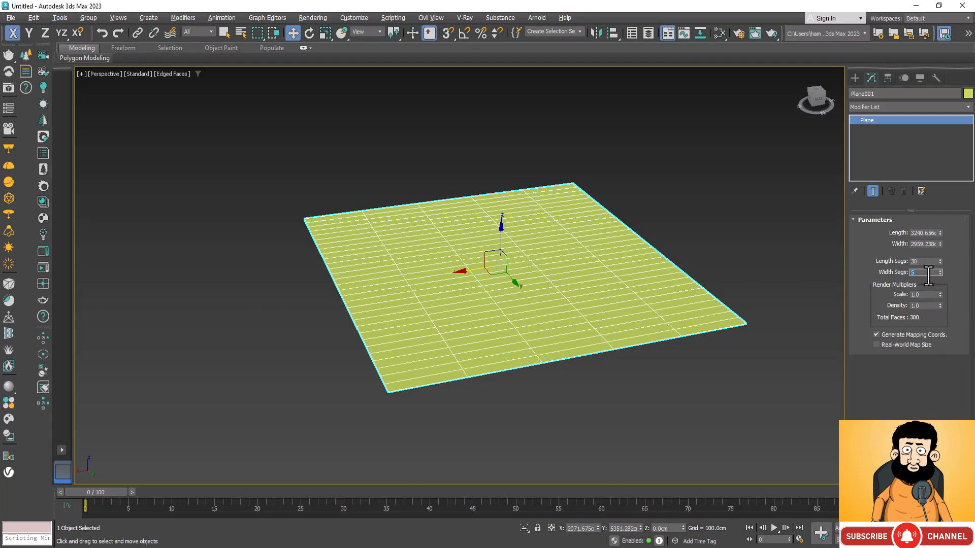
key(Return)
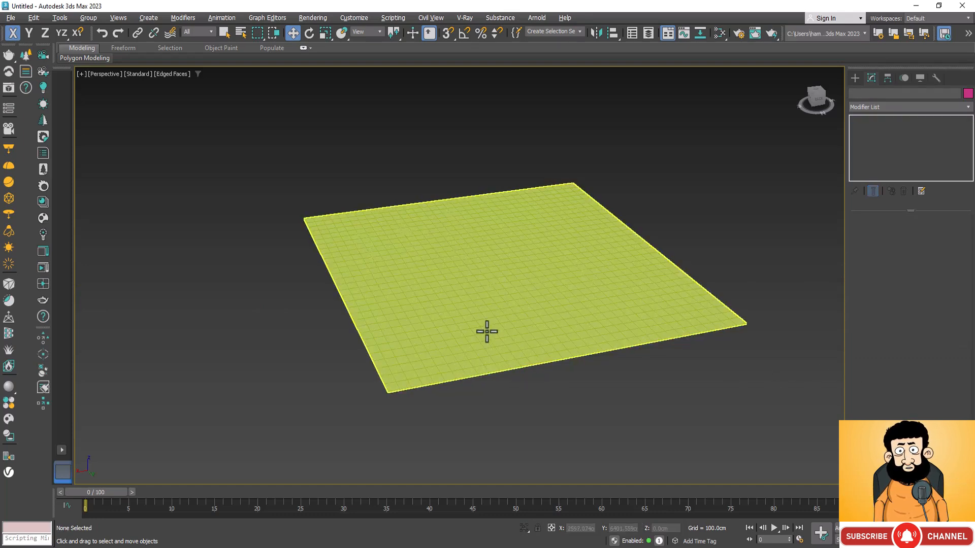
scroll(487, 329, up, 5)
scroll(455, 342, down, 5)
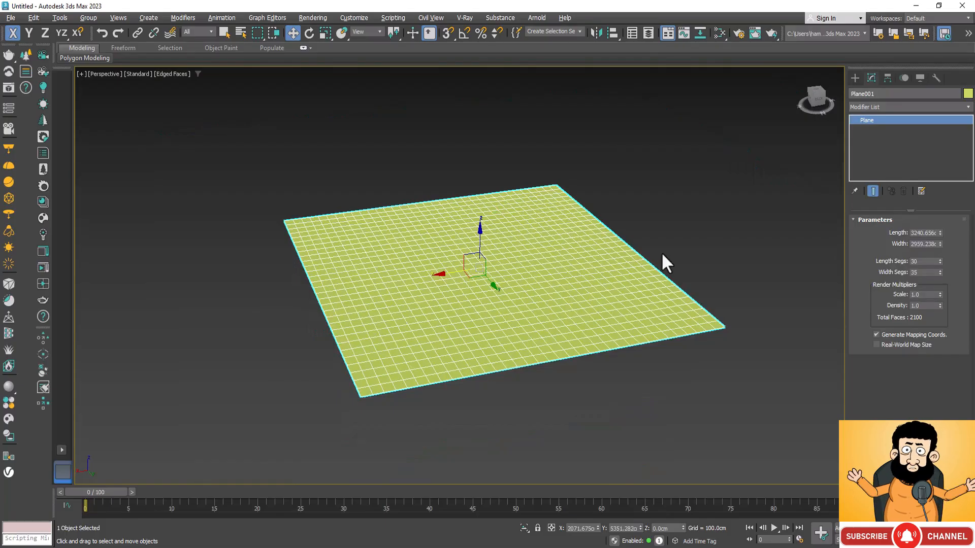
Copy the FFD(box) 12x15x20 modifier from the coarsely segmented plane and leave its control-point editing
scroll(661, 263, down, 3)
click(318, 323)
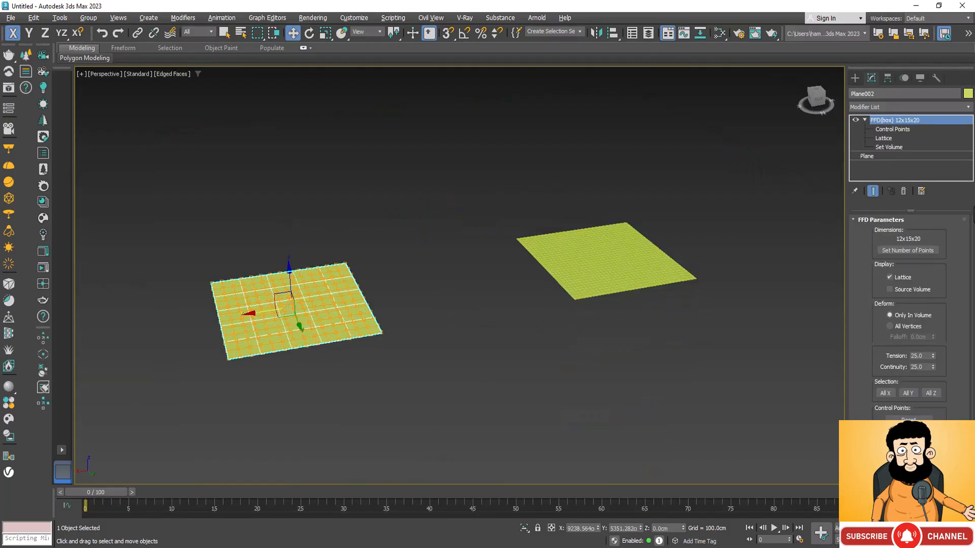
key(1)
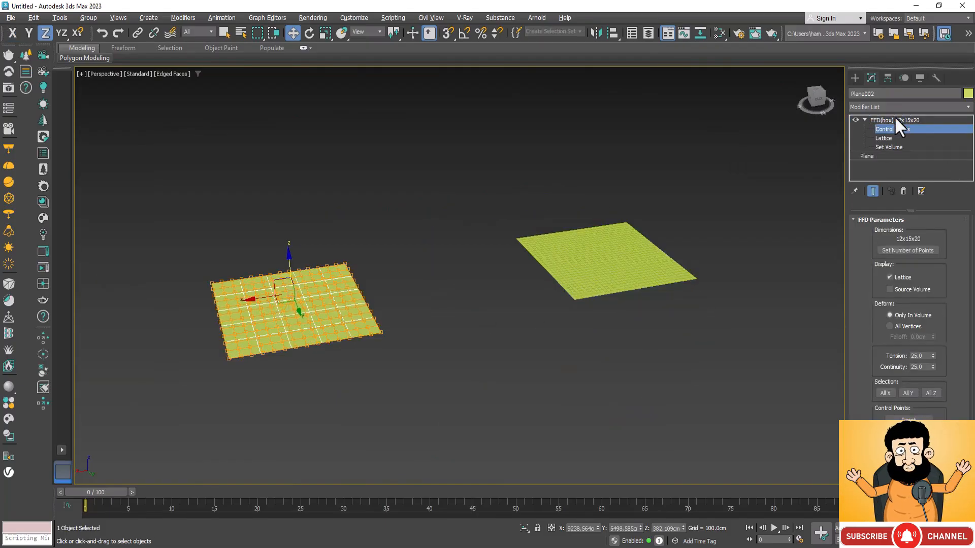
click(864, 121)
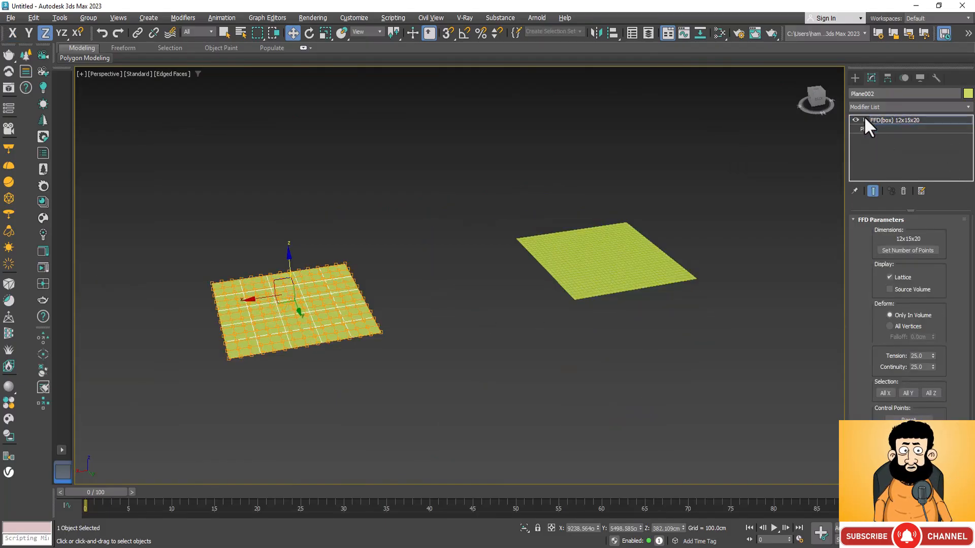
right_click(892, 120)
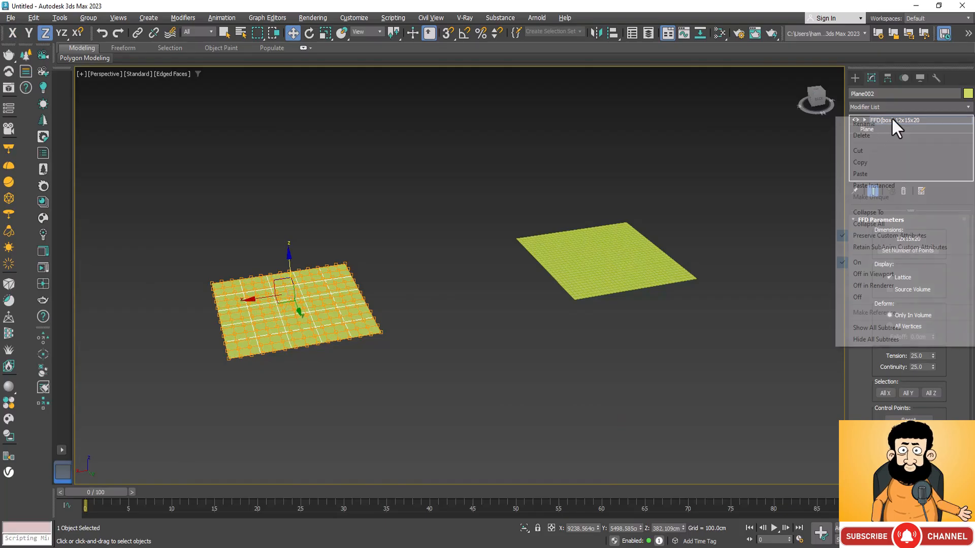
click(885, 159)
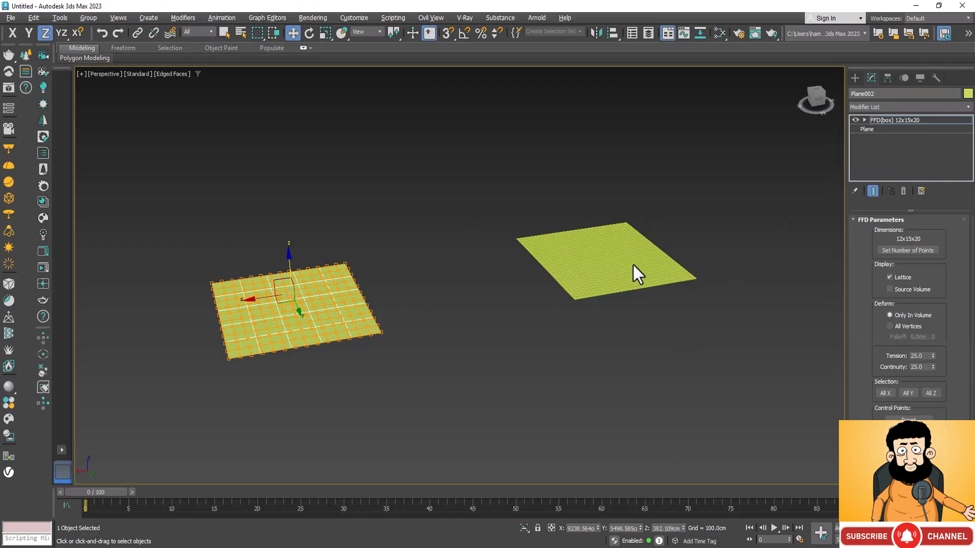
click(617, 271)
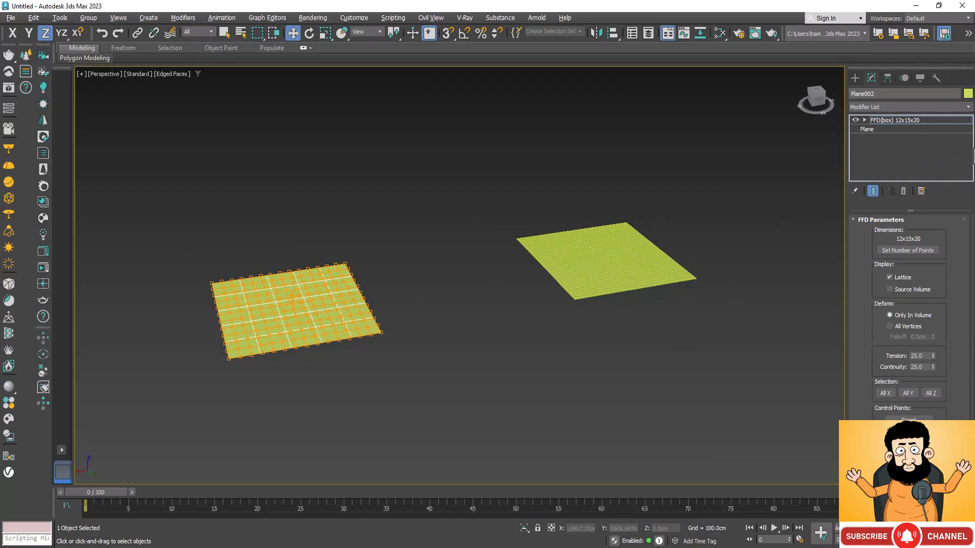
click(900, 121)
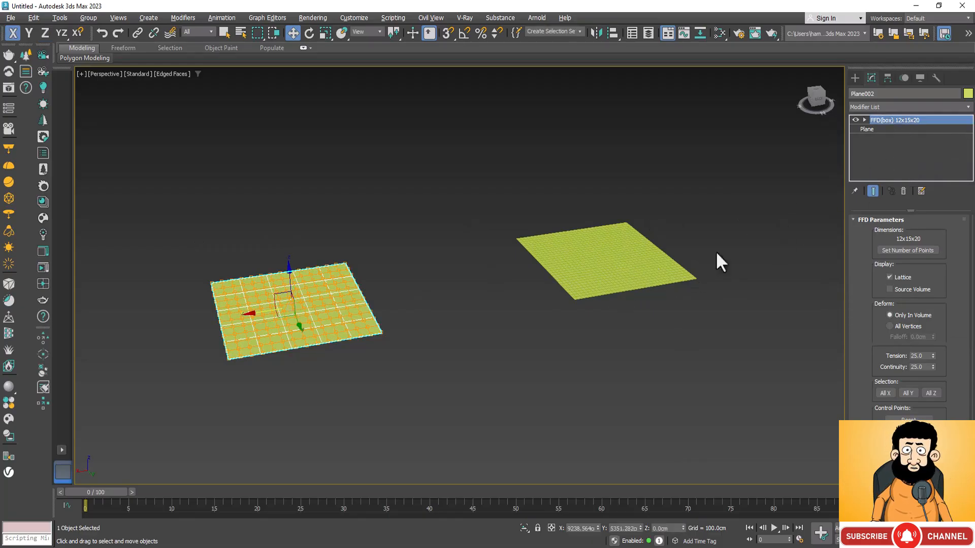
Paste the copied FFD(box) modifier onto the original plane with many segments
click(636, 262)
key(z)
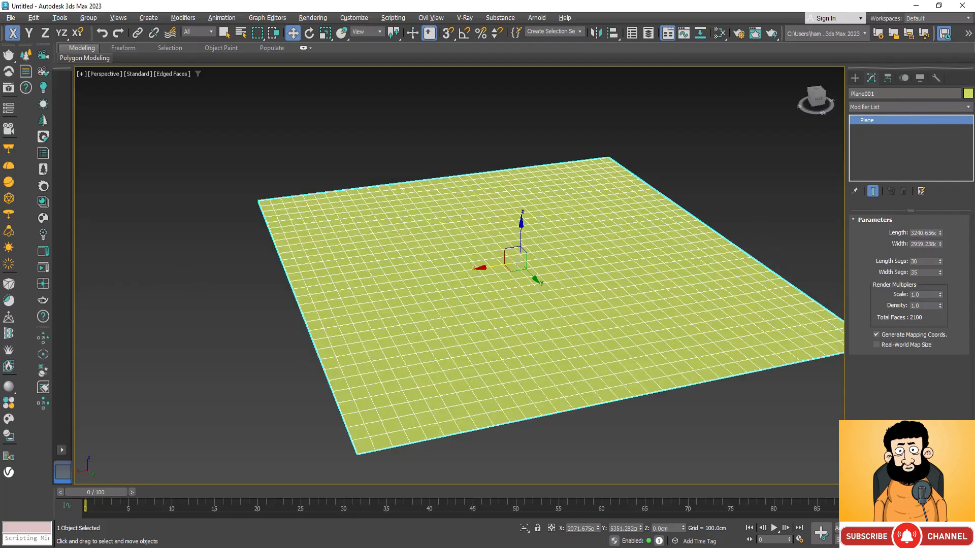
right_click(886, 136)
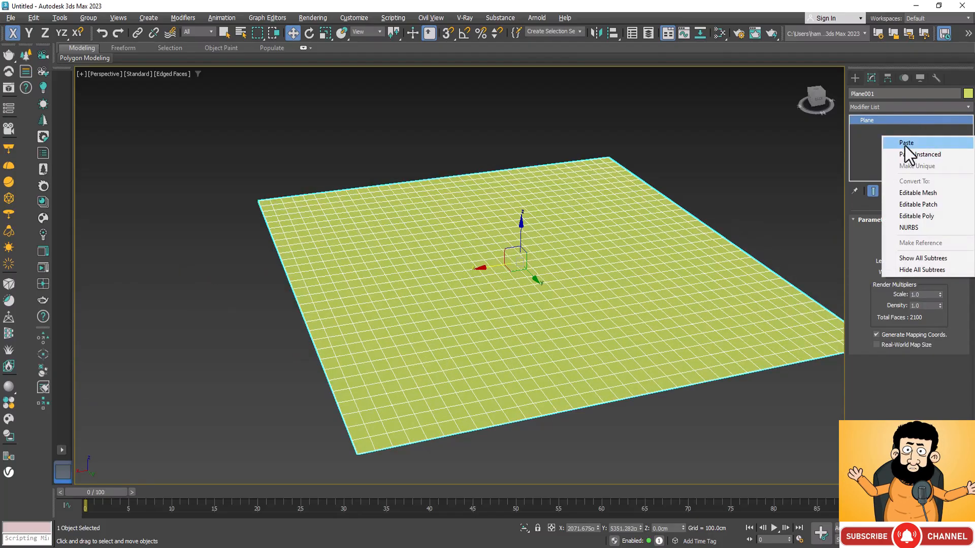
click(905, 143)
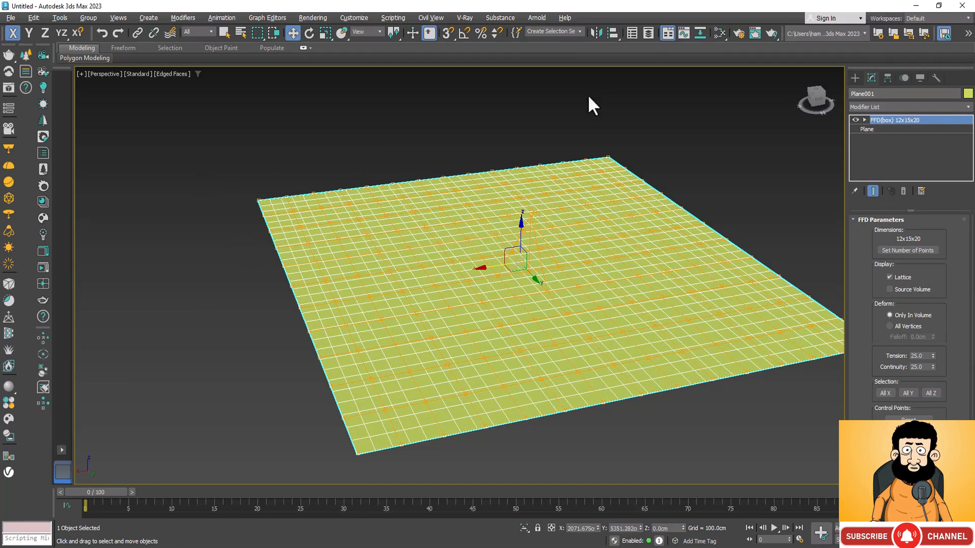
Raise a block of the dense plane's FFD control points, between its centre and front edge, along Z to about 234 cm
click(863, 120)
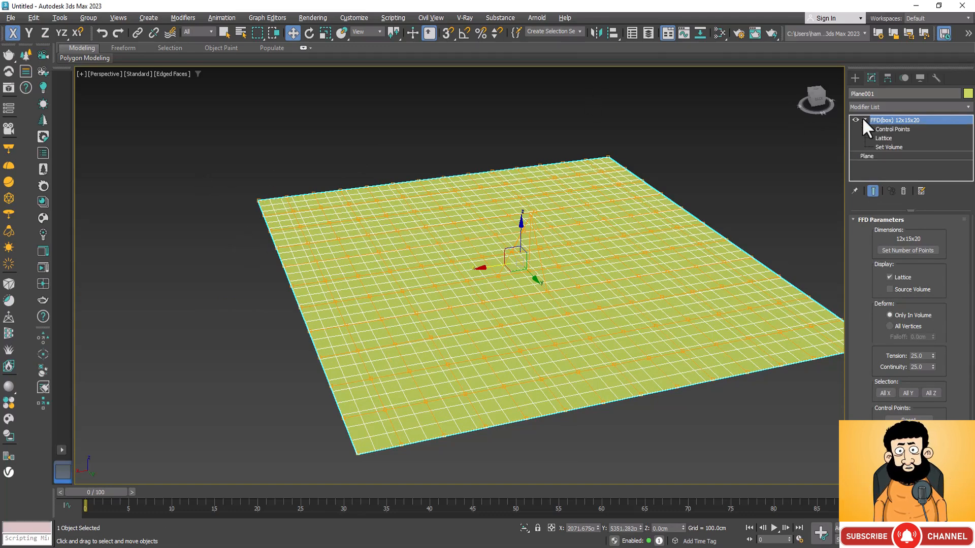
click(884, 130)
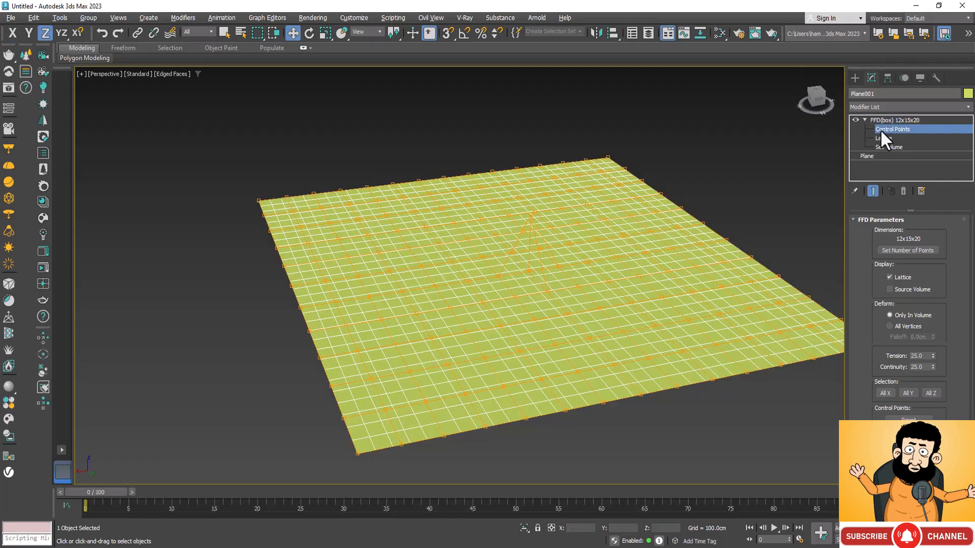
drag(590, 300, 508, 374)
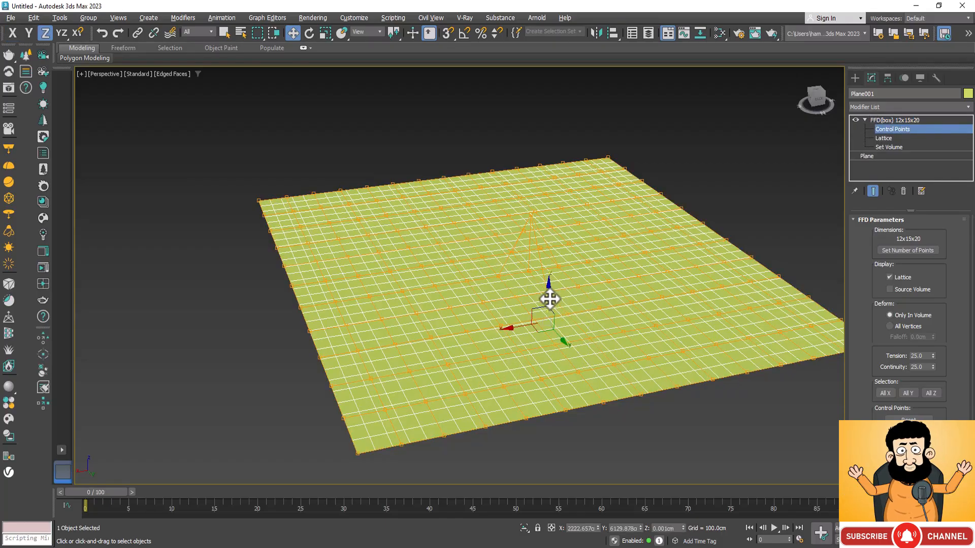
drag(548, 298, 550, 262)
key(ctrl+r)
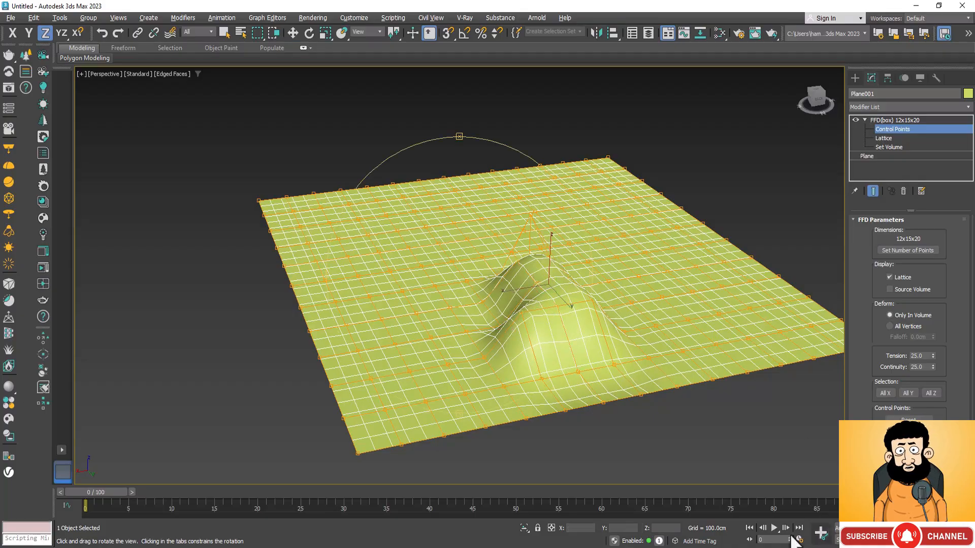
drag(496, 311, 517, 359)
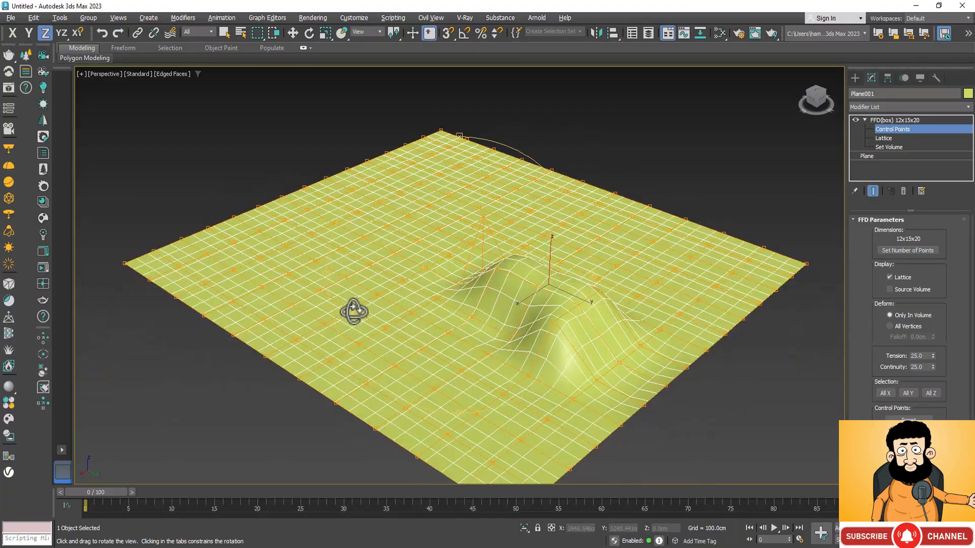
Raise a single control point on the flat area beside the bump along Z to about 189 cm
scroll(345, 279, up, 10)
right_click(371, 279)
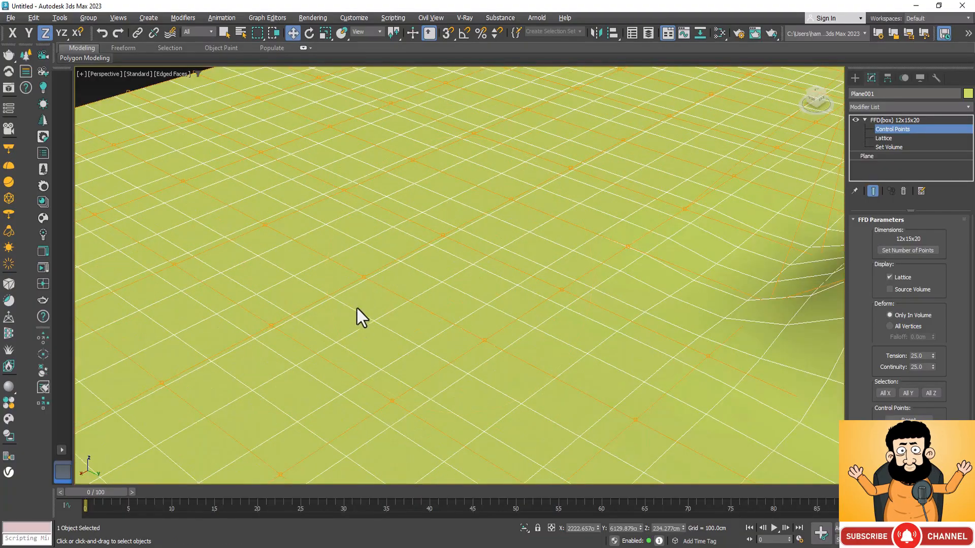
click(368, 278)
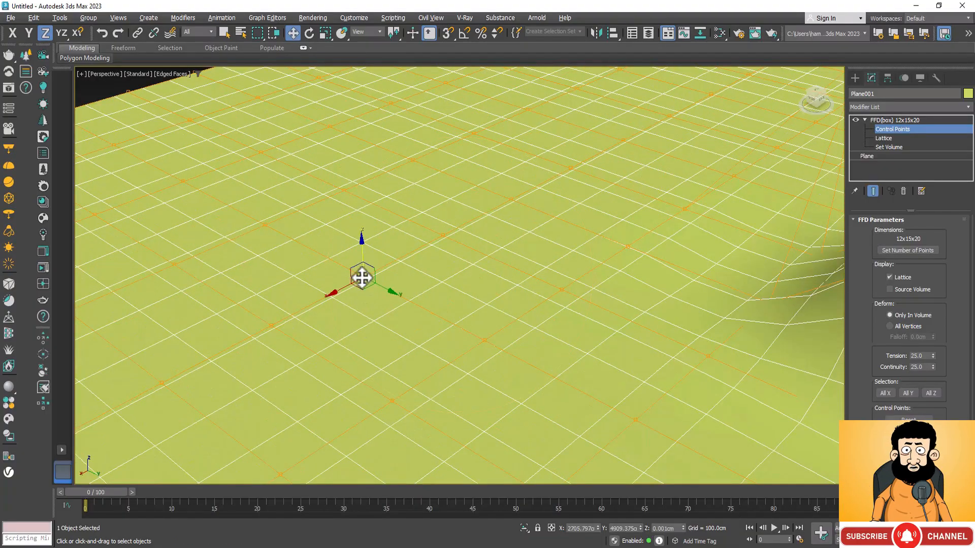
drag(361, 263, 361, 239)
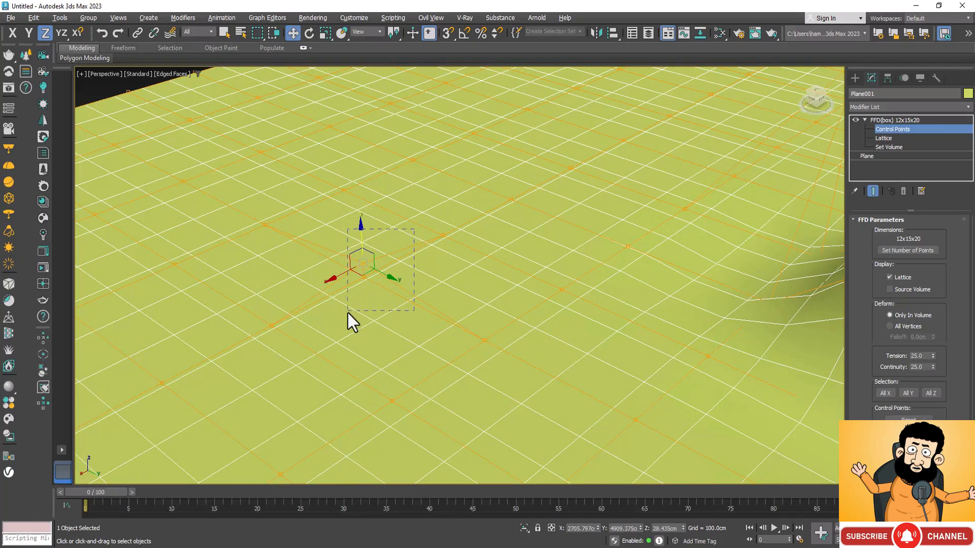
drag(347, 312, 330, 324)
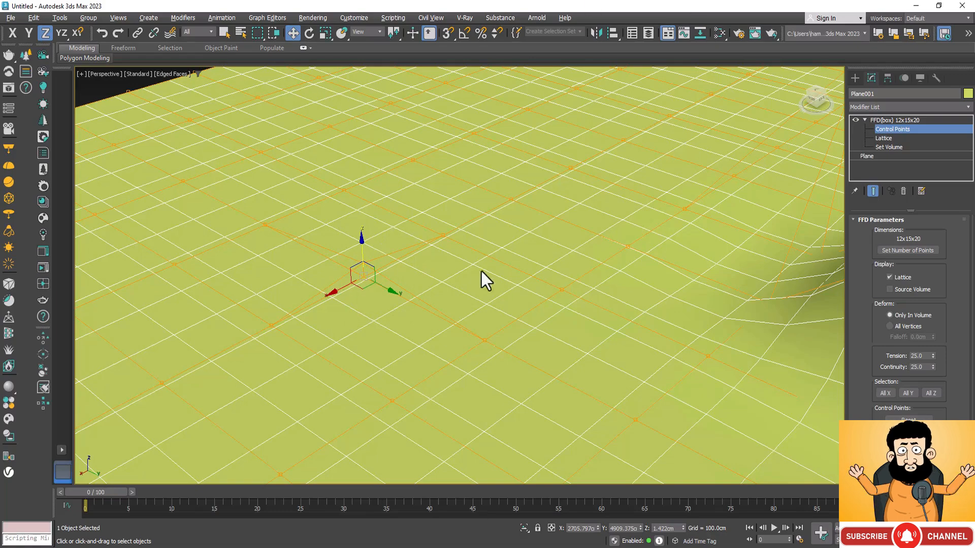
drag(365, 241, 368, 140)
scroll(306, 210, down, 8)
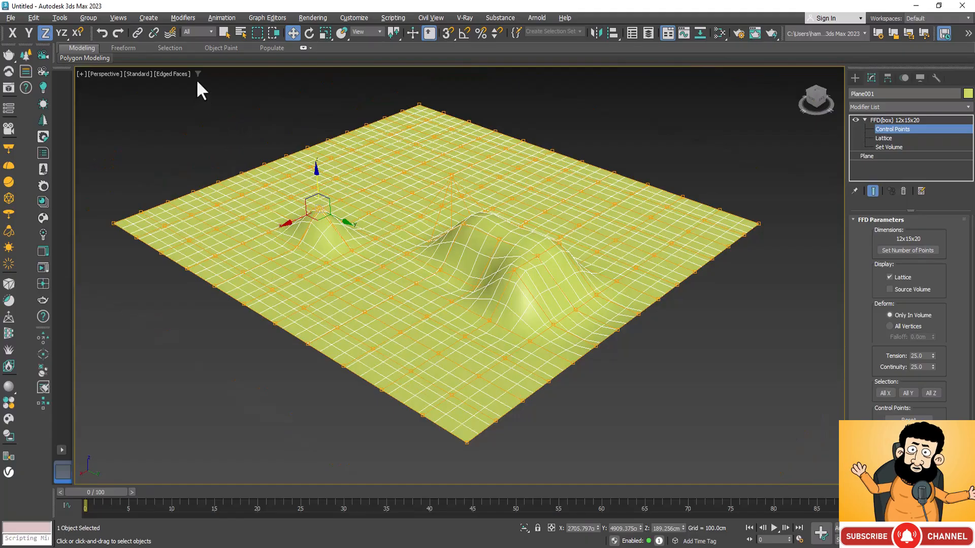
Compare the flat plane with few segments against the deformed plane with many segments, examining the bumps up close
scroll(616, 169, down, 6)
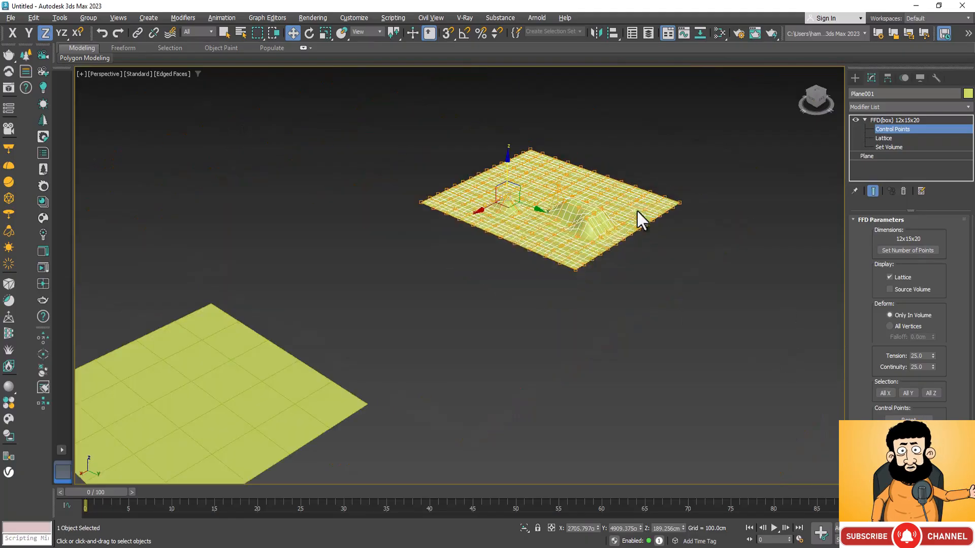
scroll(642, 186, down, 5)
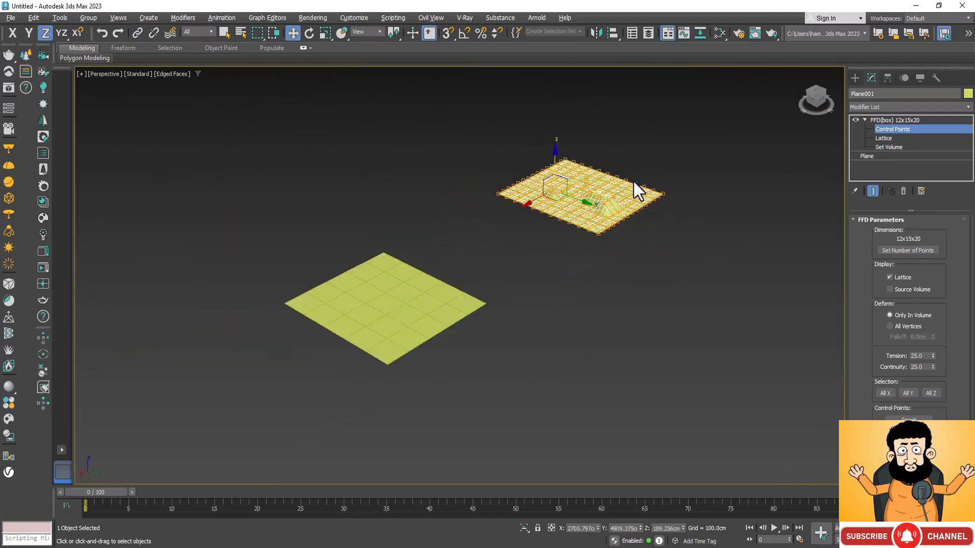
scroll(549, 268, up, 2)
scroll(421, 201, up, 3)
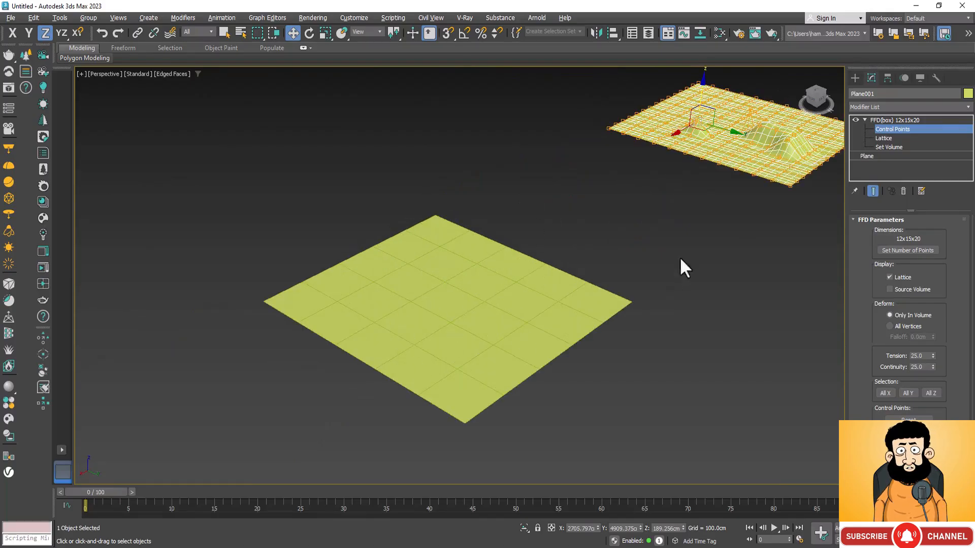
scroll(780, 170, up, 4)
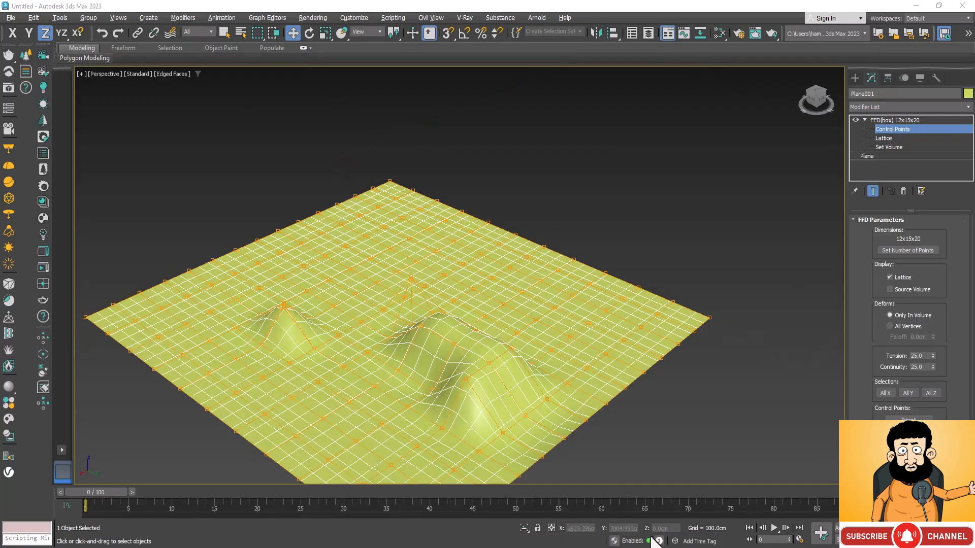
scroll(519, 218, down, 3)
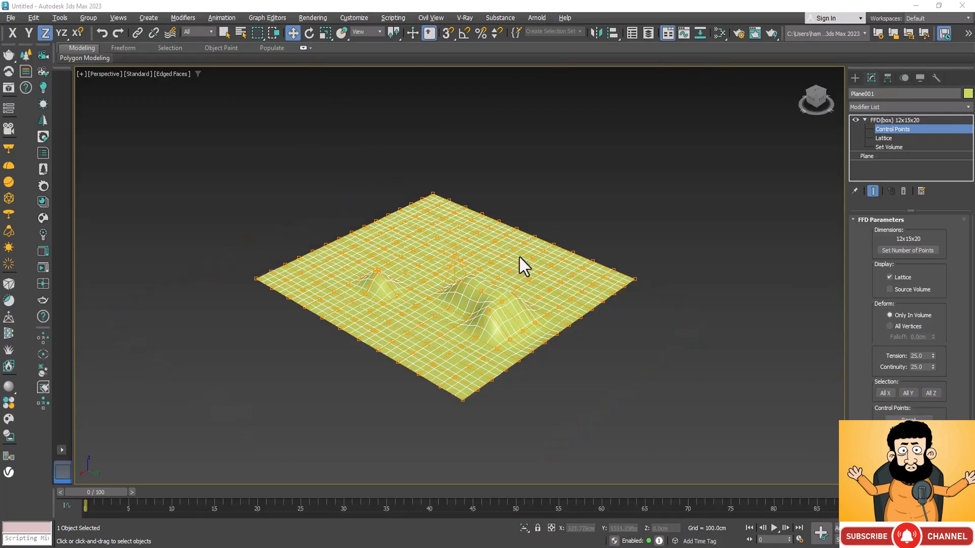
scroll(386, 291, up, 4)
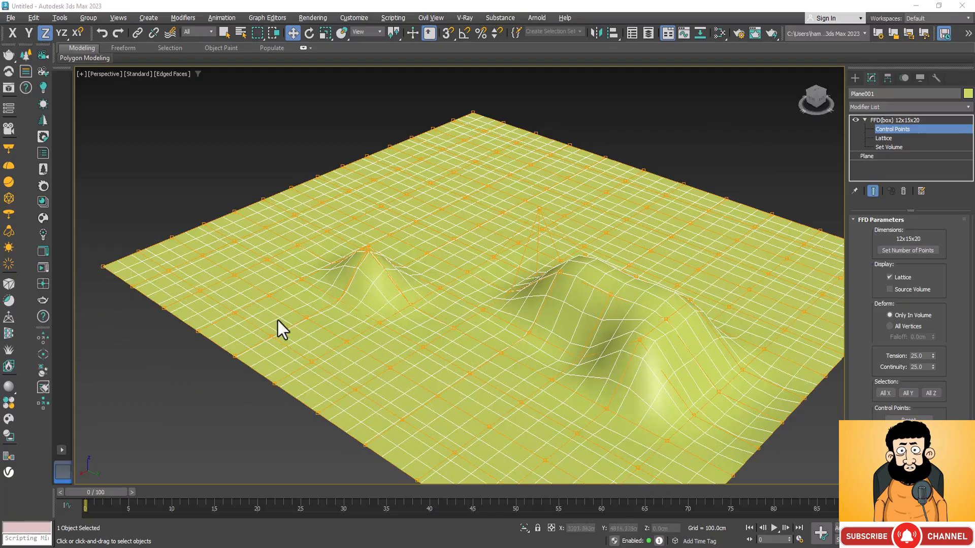
scroll(252, 348, down, 2)
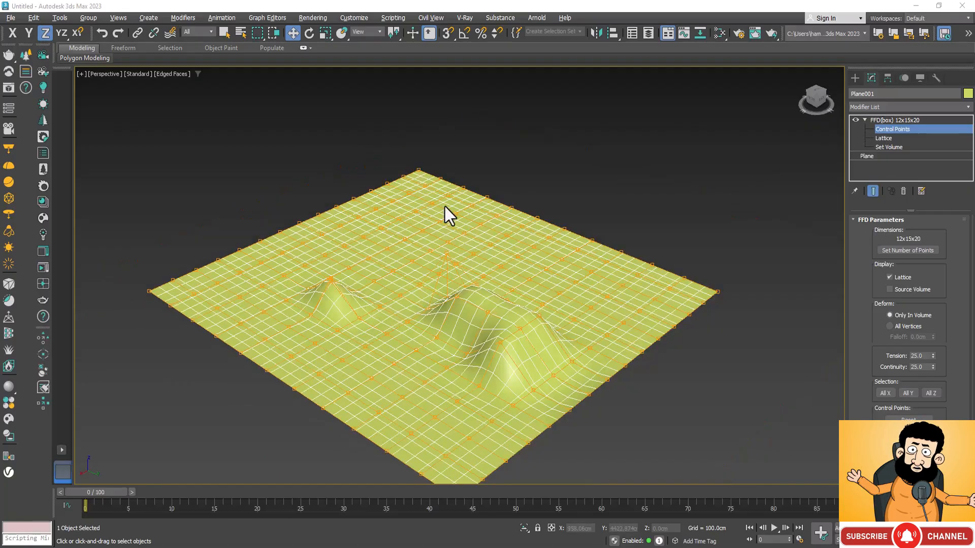
Rotate a block of FFD control points near the far corner of the dense plane
scroll(445, 206, up, 2)
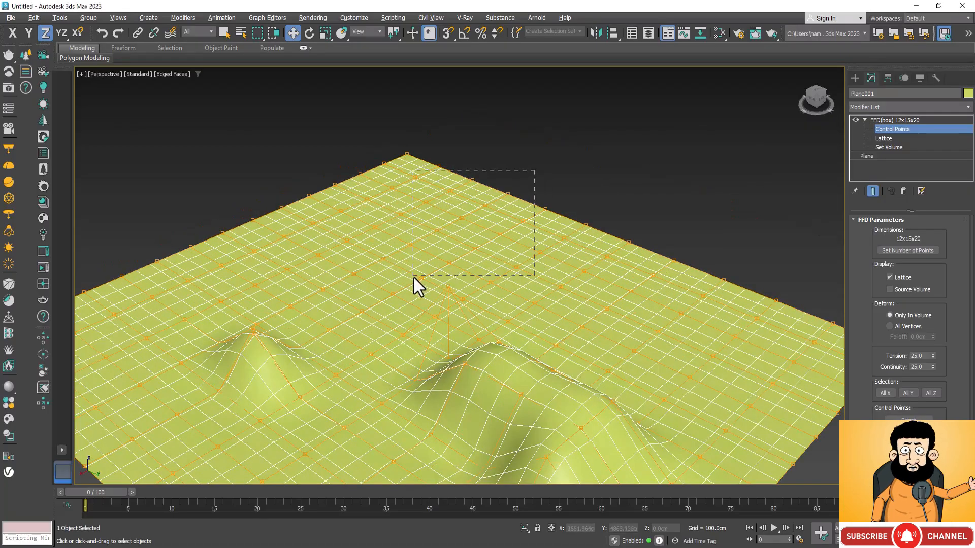
drag(413, 278, 413, 278)
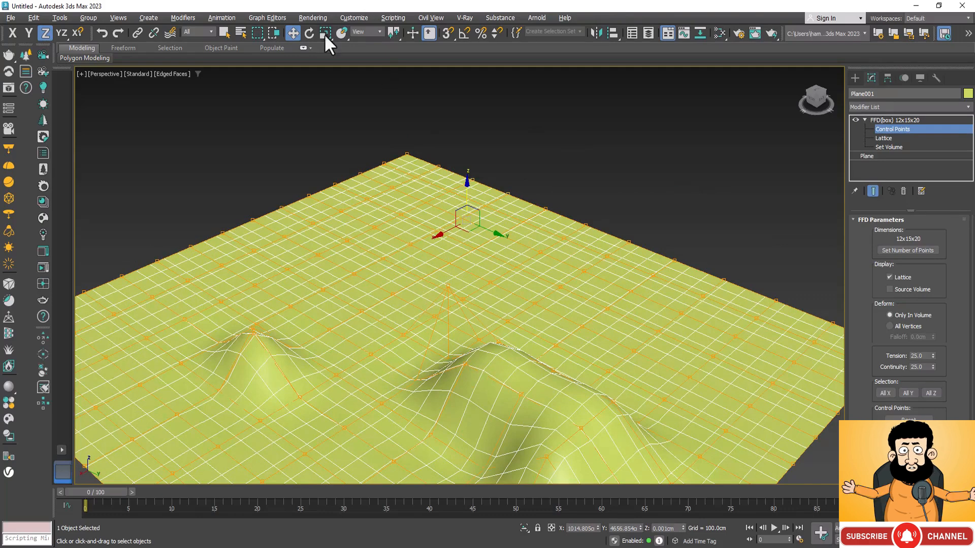
click(306, 32)
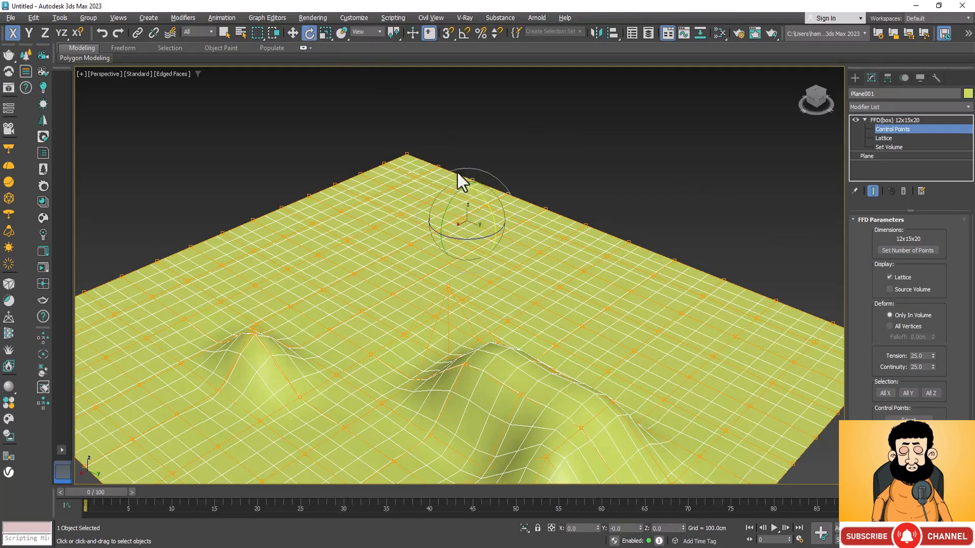
drag(473, 198, 452, 214)
key(F7)
key(F6)
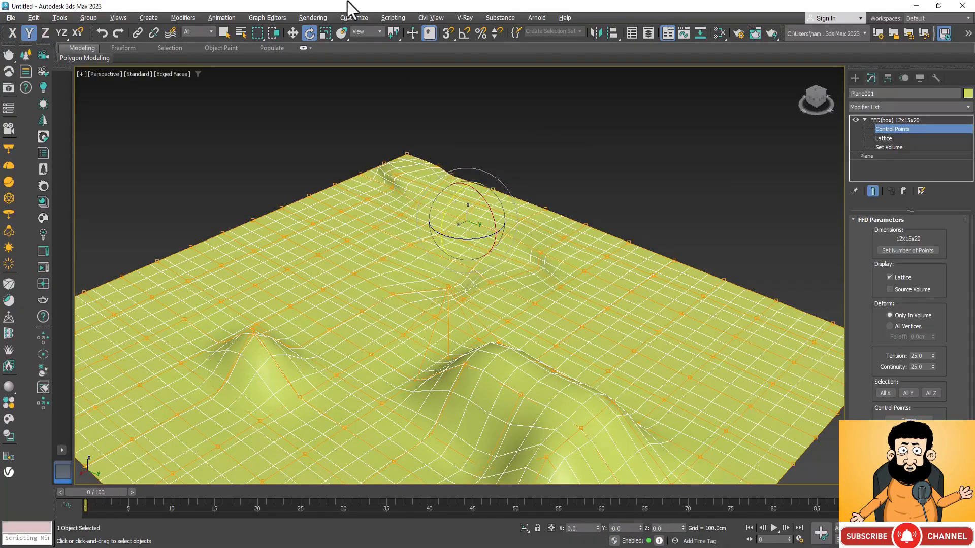
Scale the block of control points near the far corner uniformly and then along X
click(325, 33)
mouse_move(462, 222)
mouse_down()
mouse_move(464, 179)
mouse_move(466, 205)
mouse_up()
drag(436, 237, 455, 237)
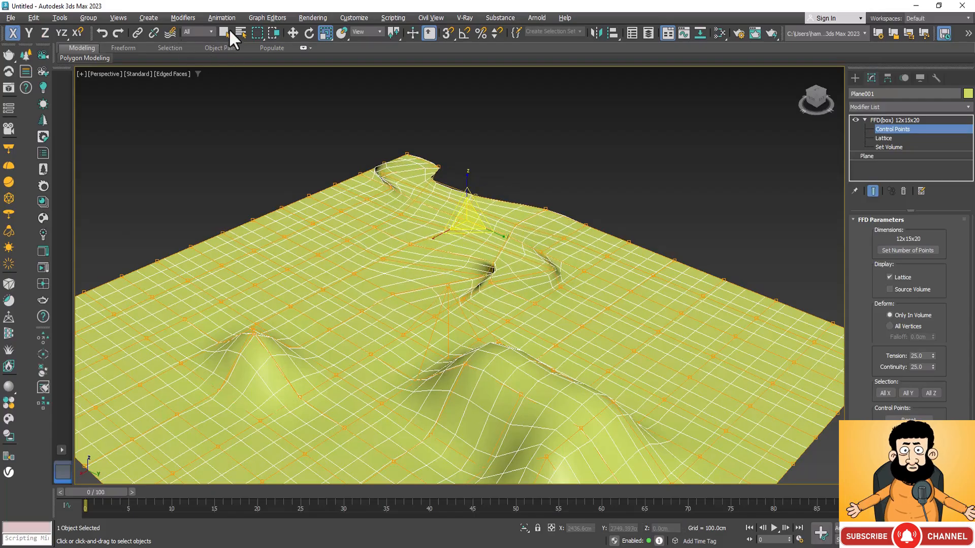
Leave control point editing on the dense plane and delete both planes from the scene
scroll(499, 257, down, 8)
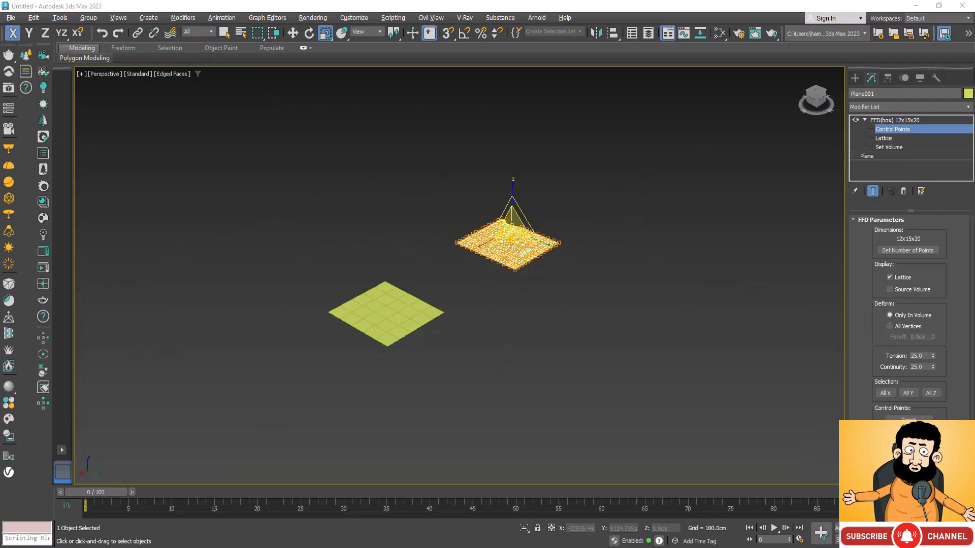
click(872, 120)
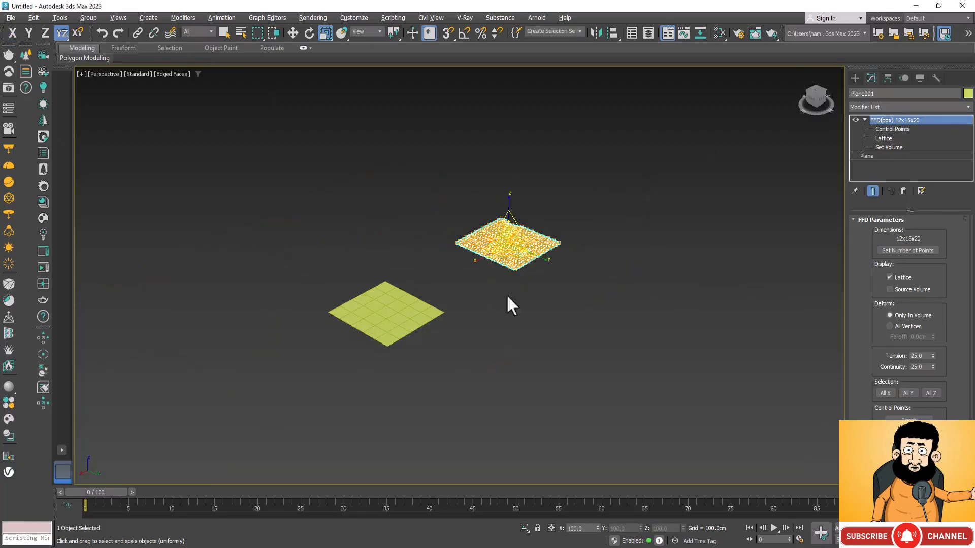
drag(600, 185, 239, 355)
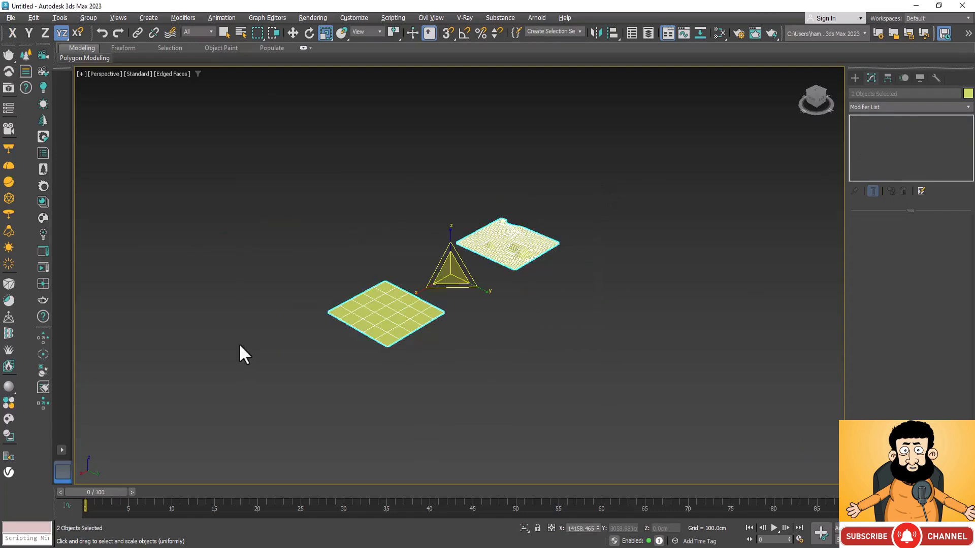
key(Delete)
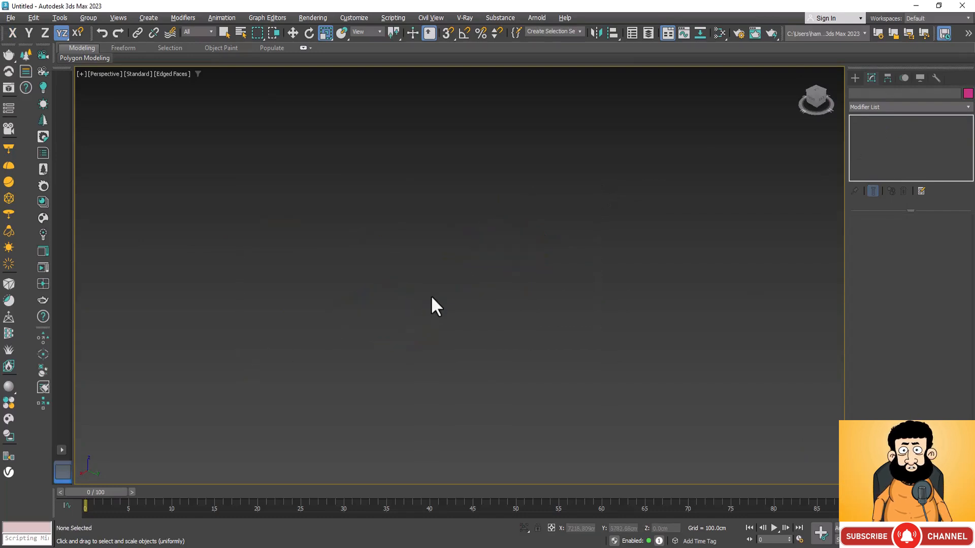
Start the Line spline tool in the Top view, try a curved segment, and set the drag type to Corner
key(t)
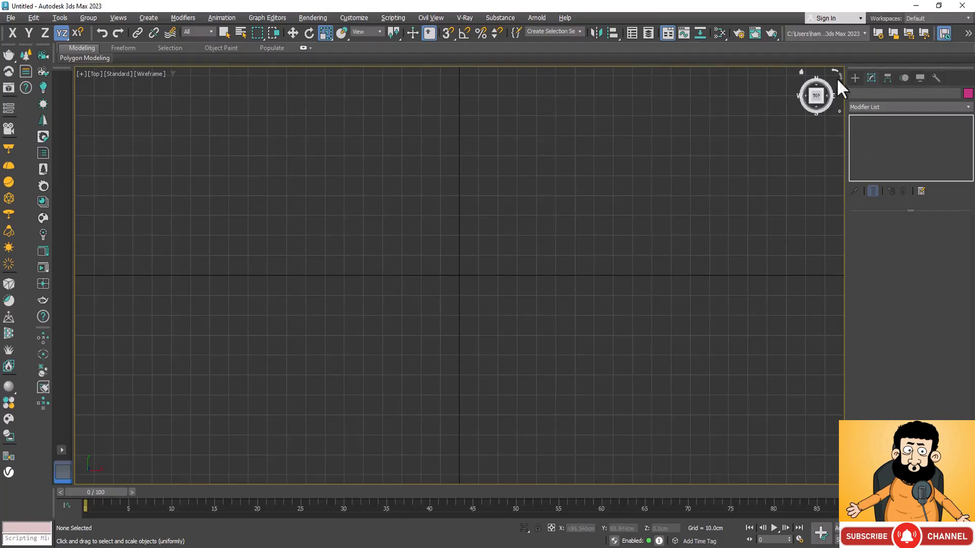
click(855, 77)
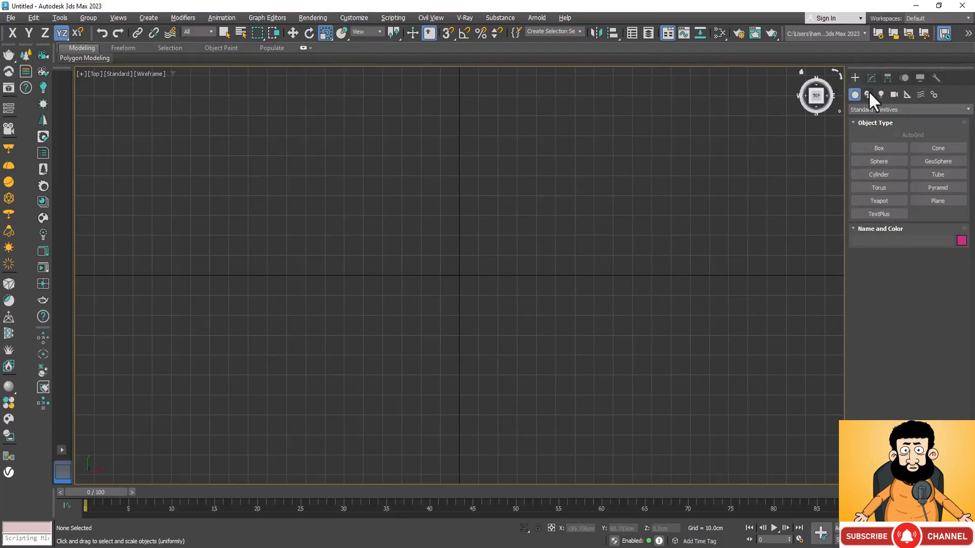
click(868, 94)
click(881, 162)
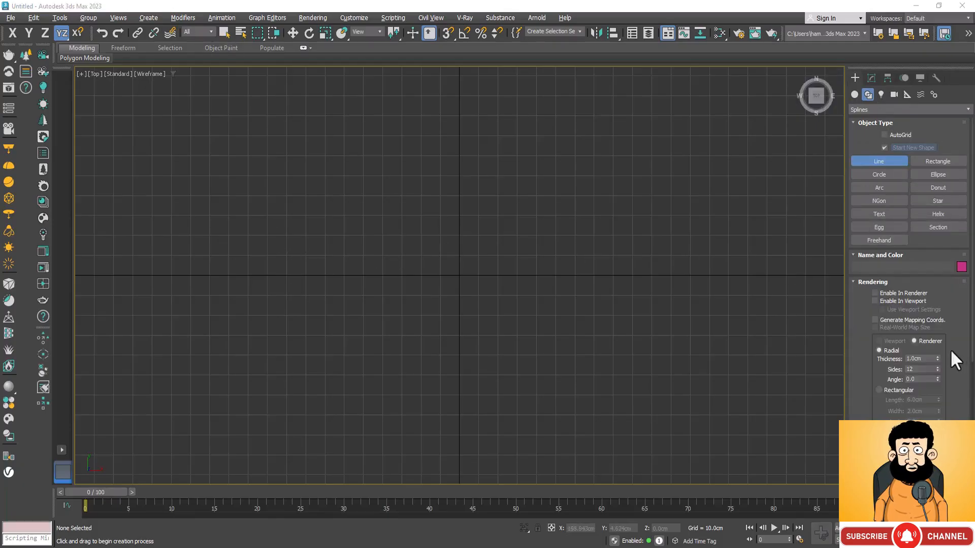
scroll(948, 315, down, 1)
scroll(948, 315, down, 8)
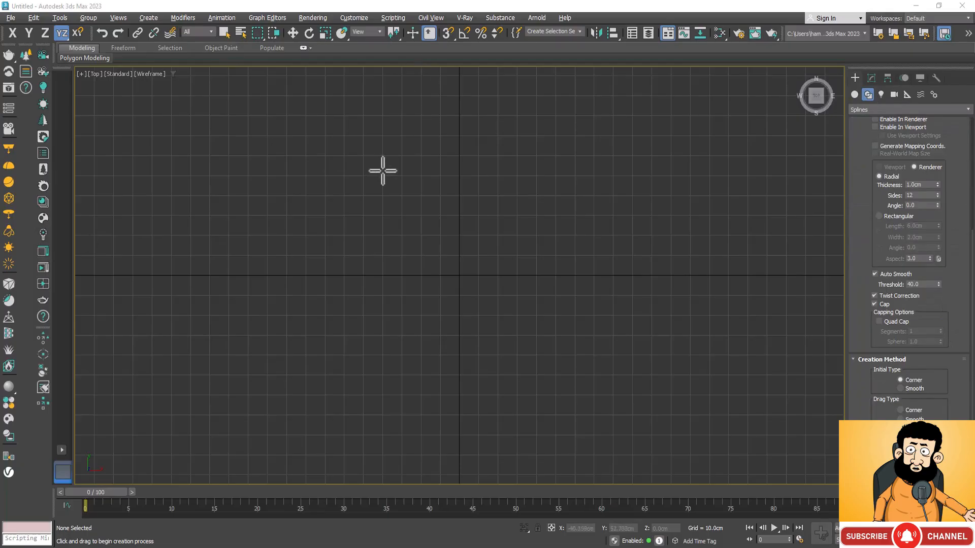
drag(376, 208, 509, 196)
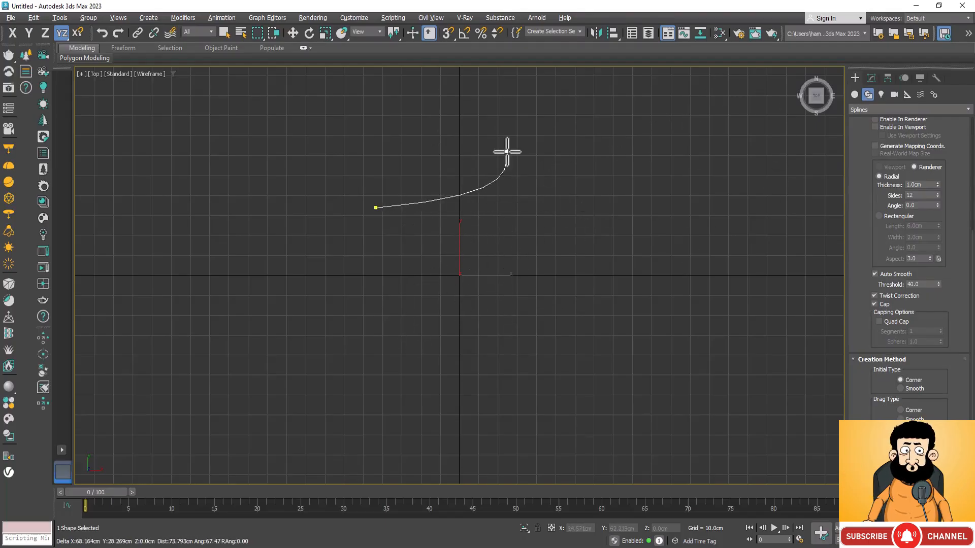
right_click(564, 202)
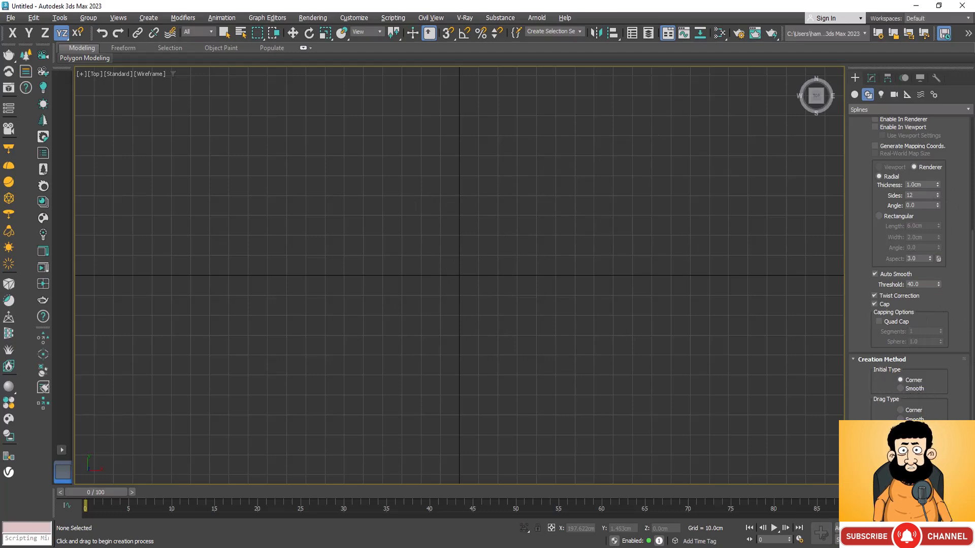
click(901, 410)
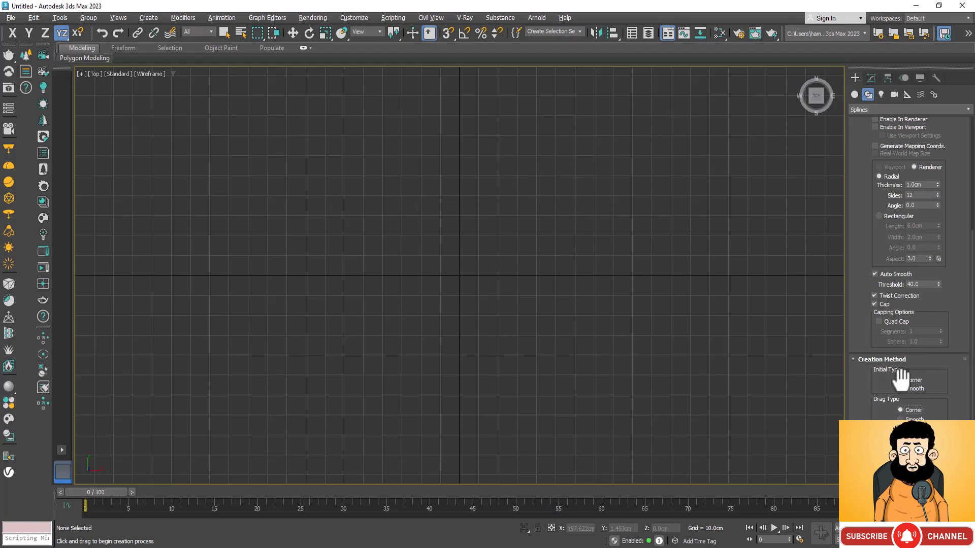
Draw an open stepped line of seven straight segments meeting at right angles, ending with a long horizontal segment
click(318, 207)
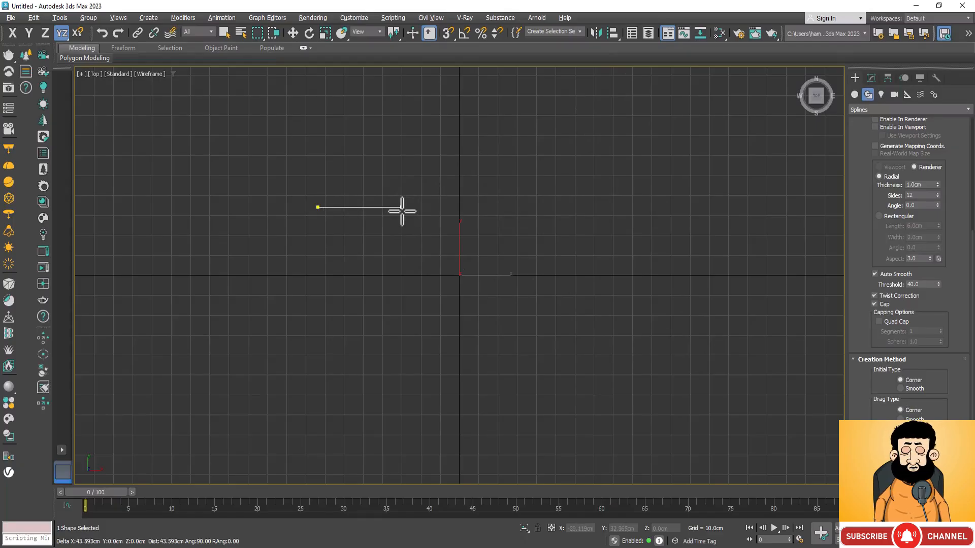
click(402, 209)
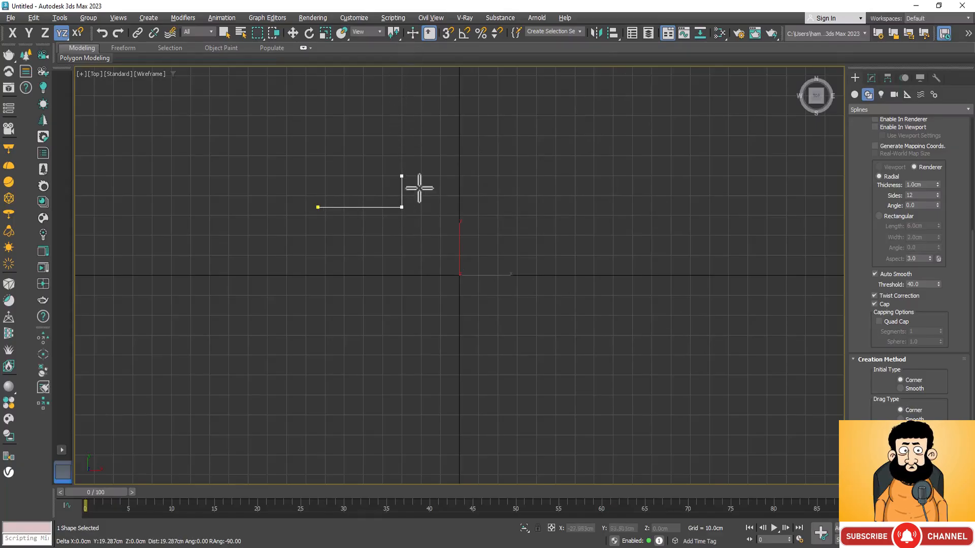
scroll(415, 190, down, 2)
scroll(420, 216, down, 3)
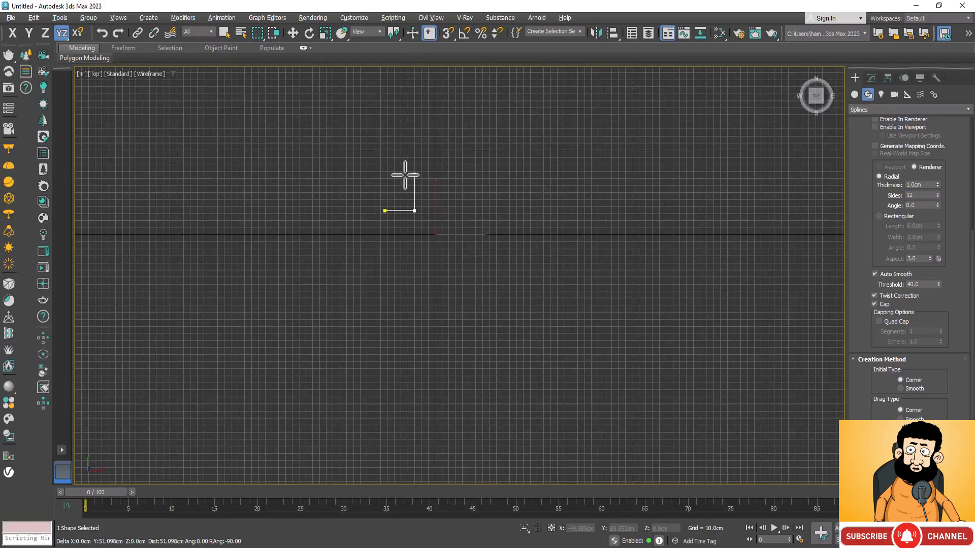
scroll(404, 174, up, 2)
click(416, 164)
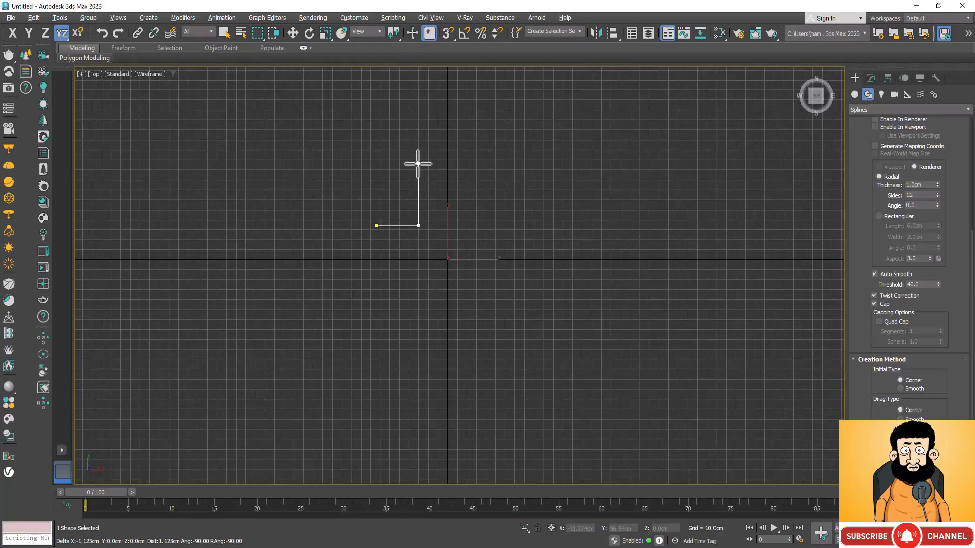
click(477, 163)
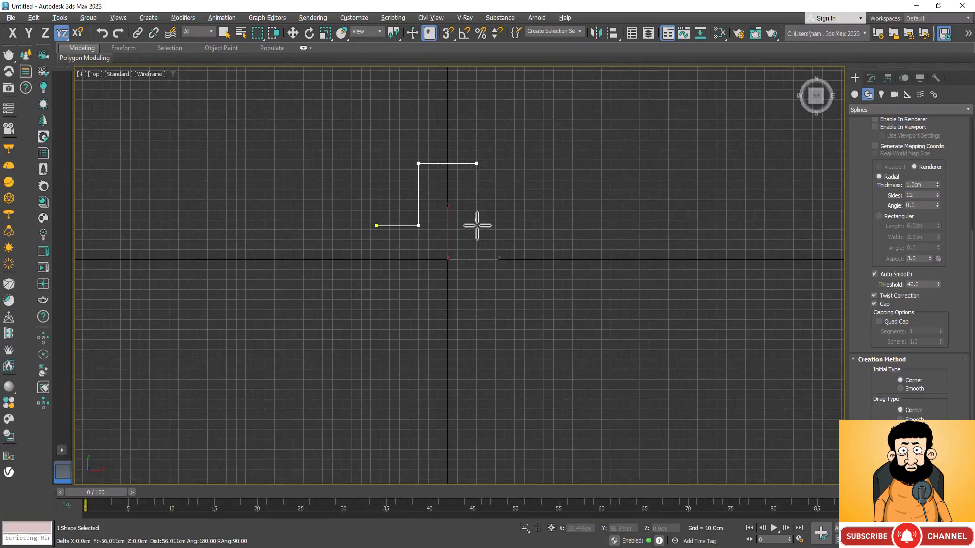
click(477, 253)
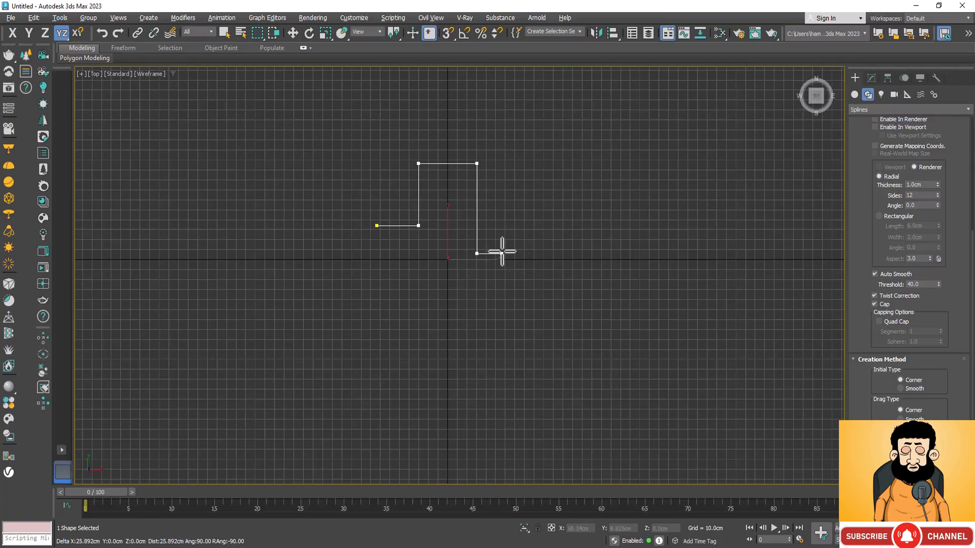
click(542, 254)
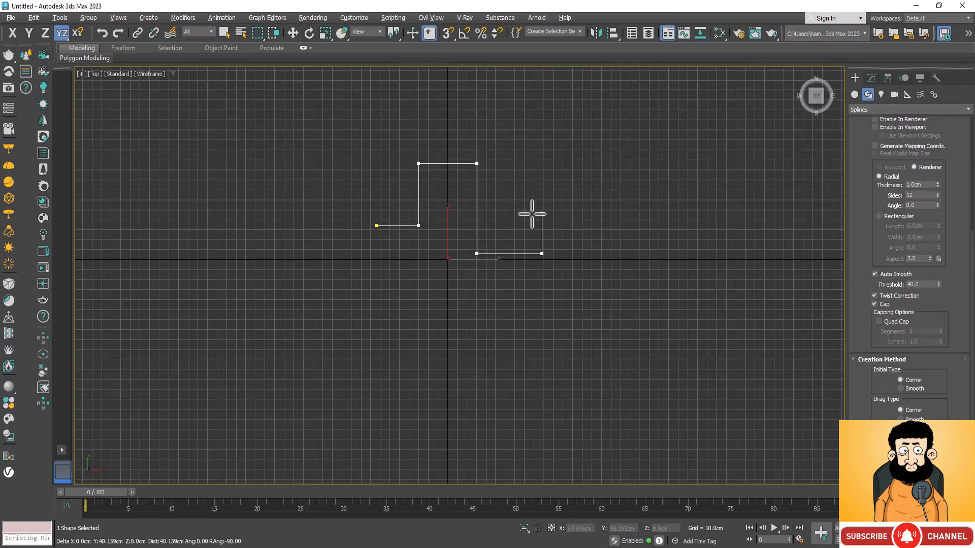
click(532, 214)
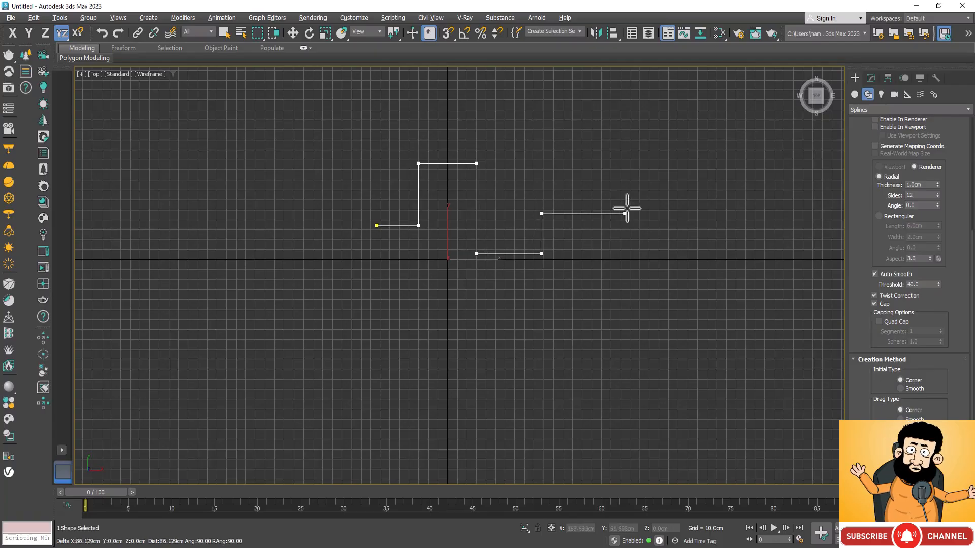
click(679, 206)
right_click(679, 205)
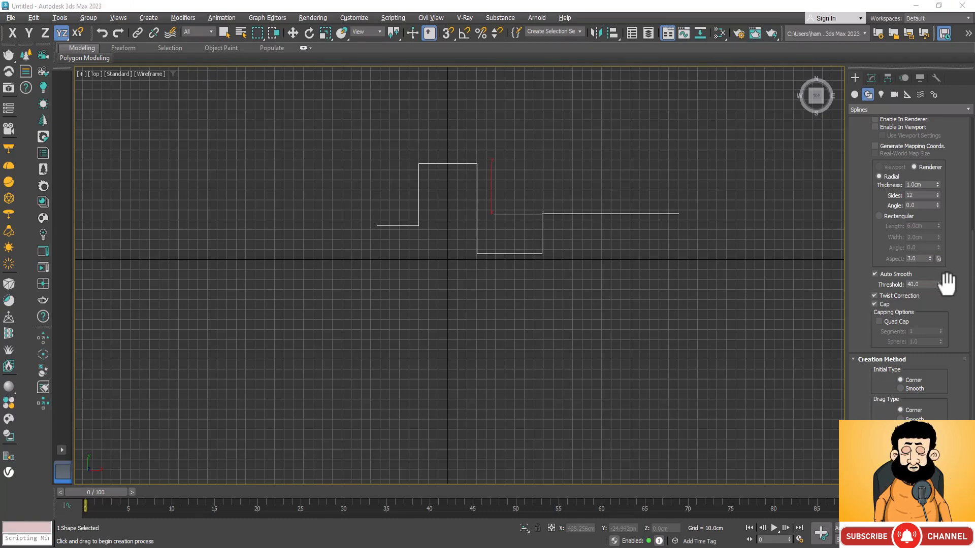
Open the stepped line for editing at the Spline sub-object level
scroll(945, 281, up, 5)
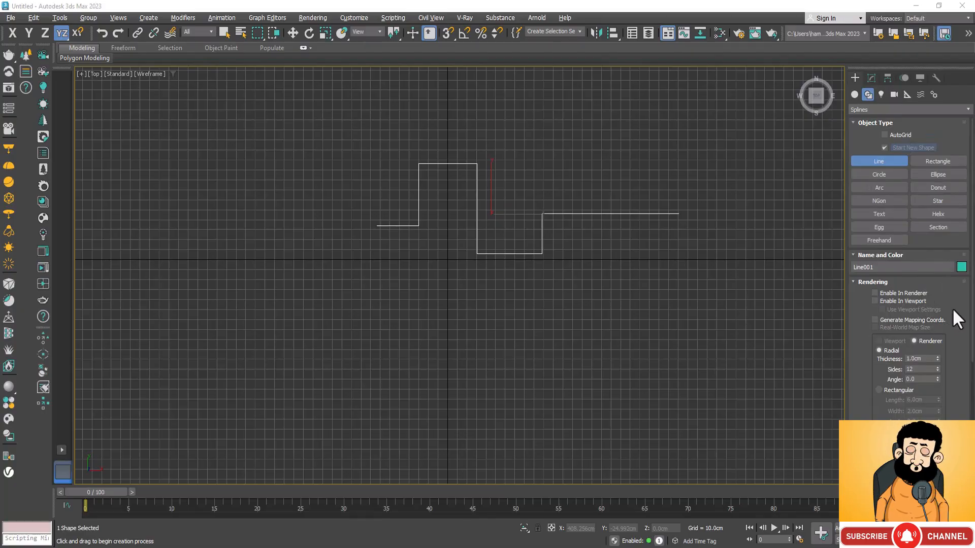
scroll(953, 311, down, 5)
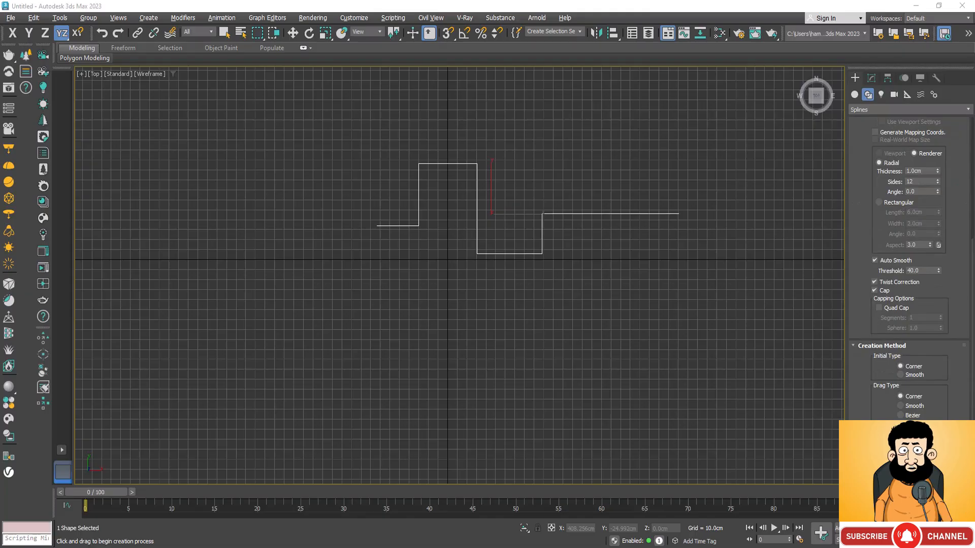
scroll(929, 293, up, 4)
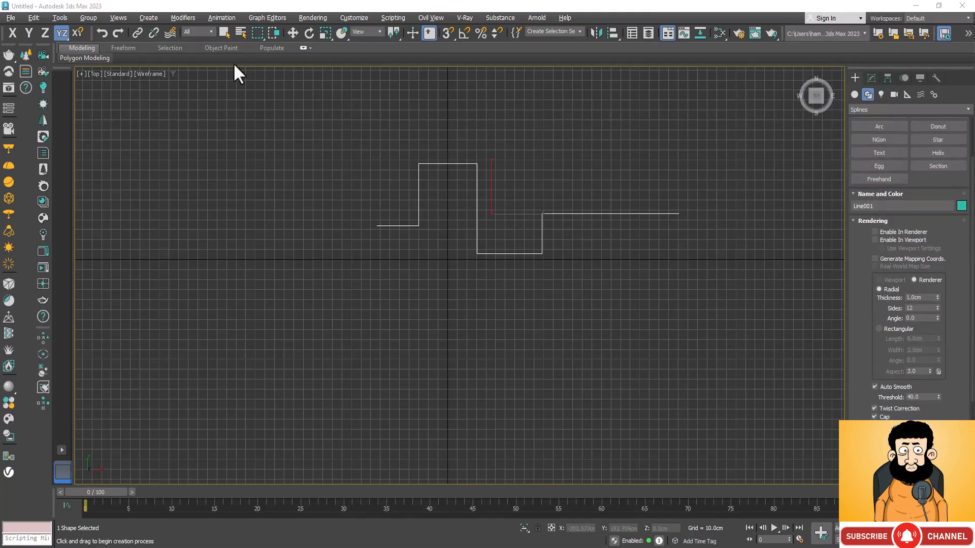
click(871, 78)
key(r)
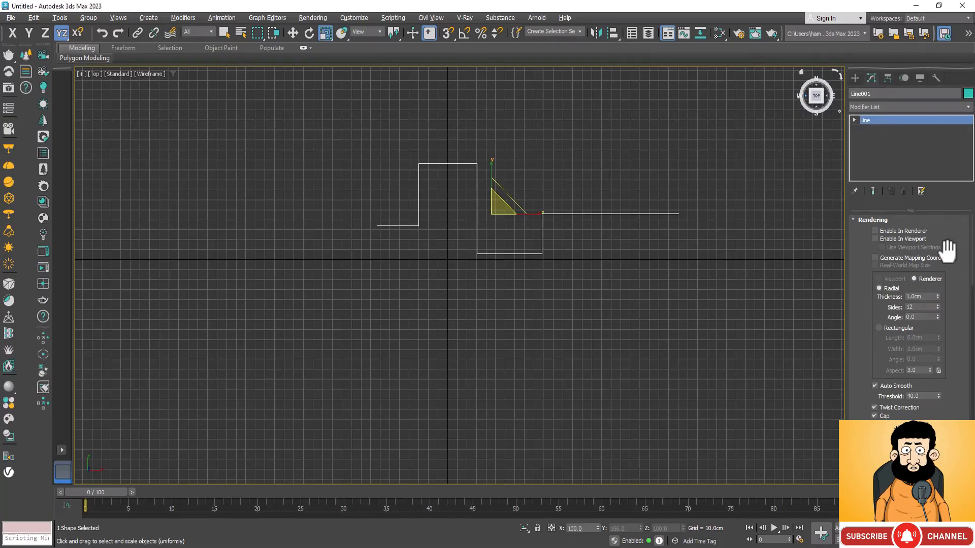
scroll(947, 248, down, 5)
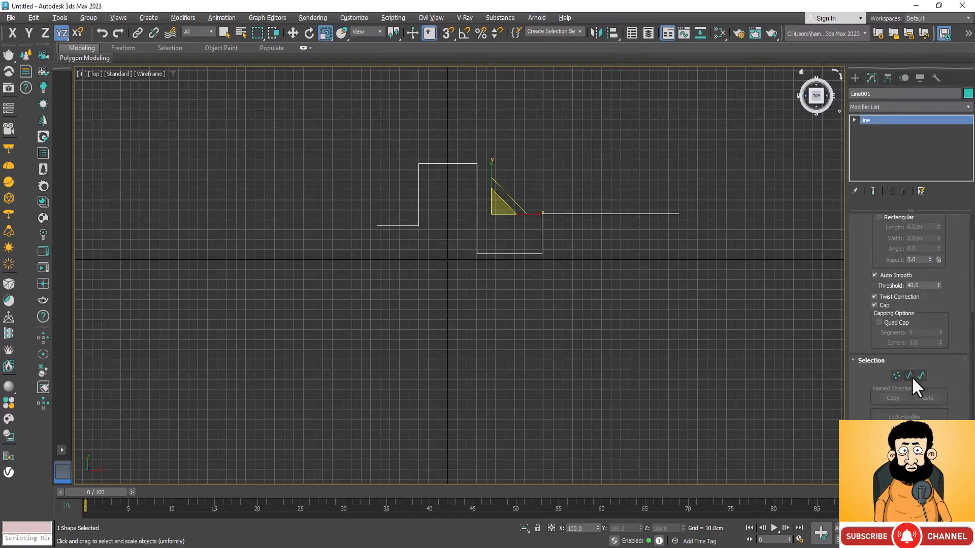
click(921, 375)
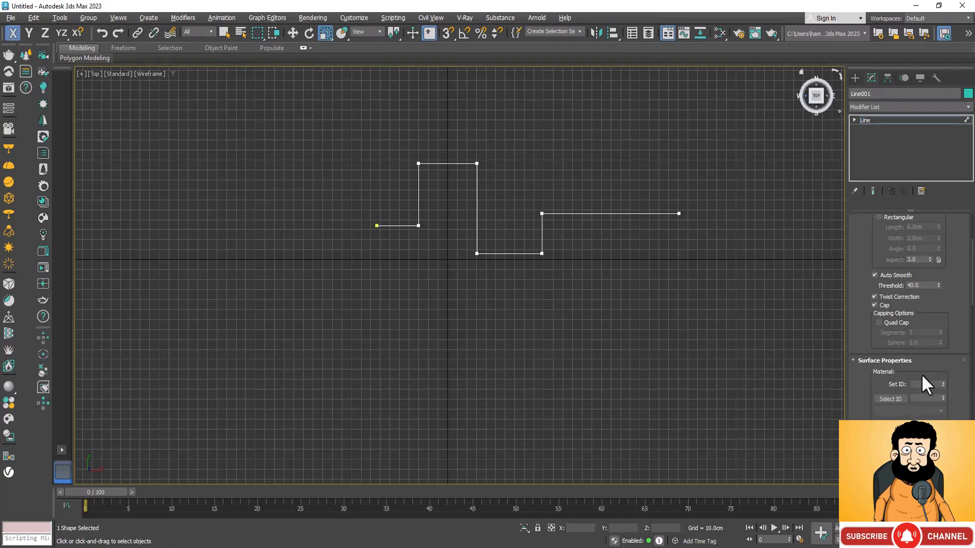
Outline the stepped spline with a small offset to turn it into a closed, thin wall-like profile
scroll(960, 374, down, 1)
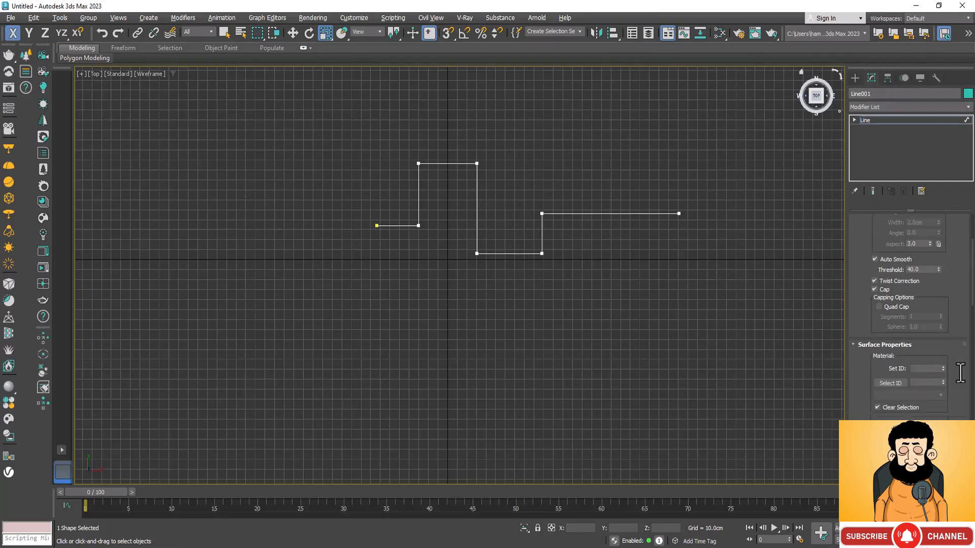
scroll(961, 373, down, 10)
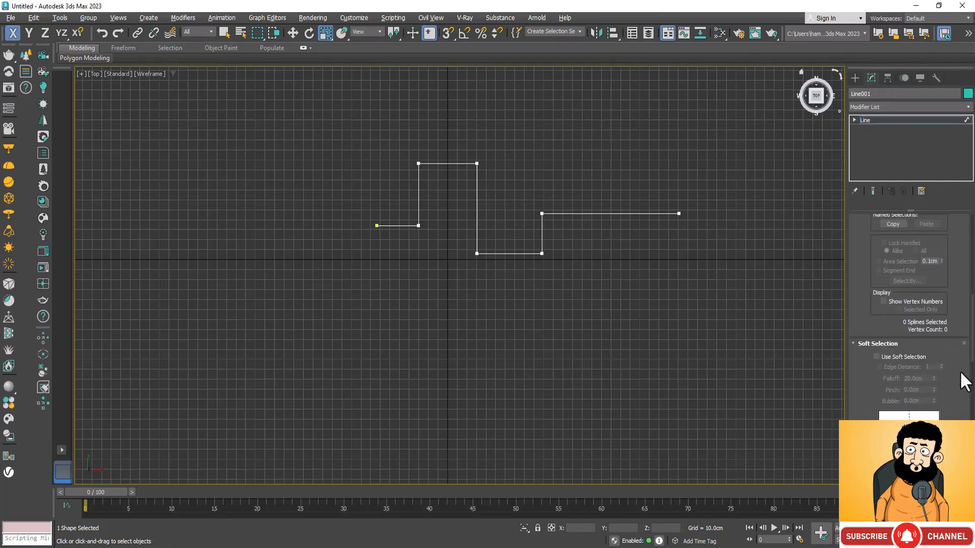
scroll(960, 373, down, 7)
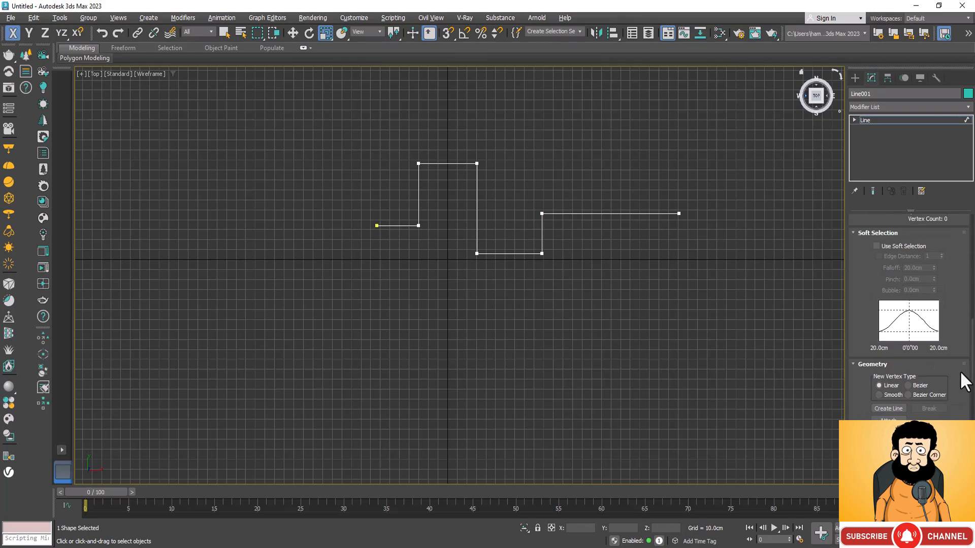
scroll(960, 373, down, 7)
scroll(960, 374, down, 4)
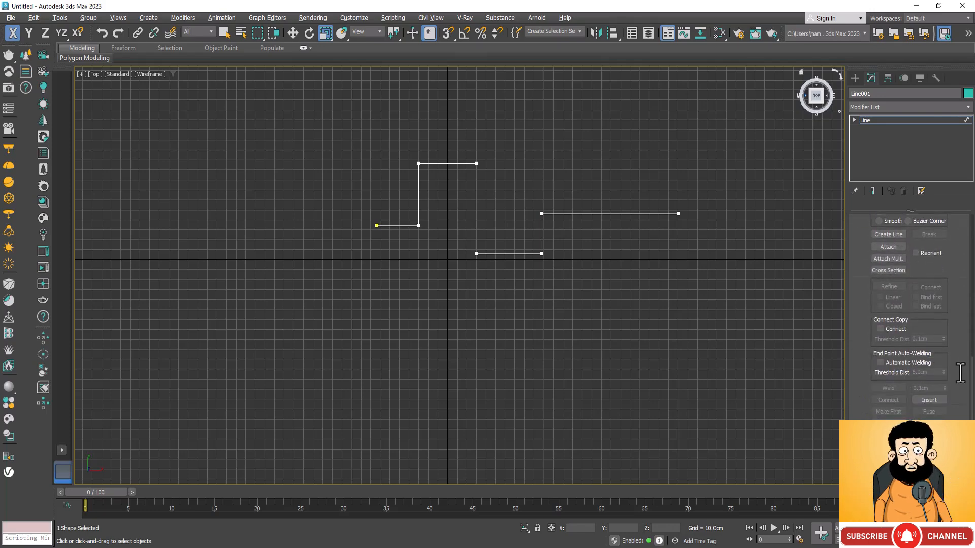
scroll(960, 373, down, 2)
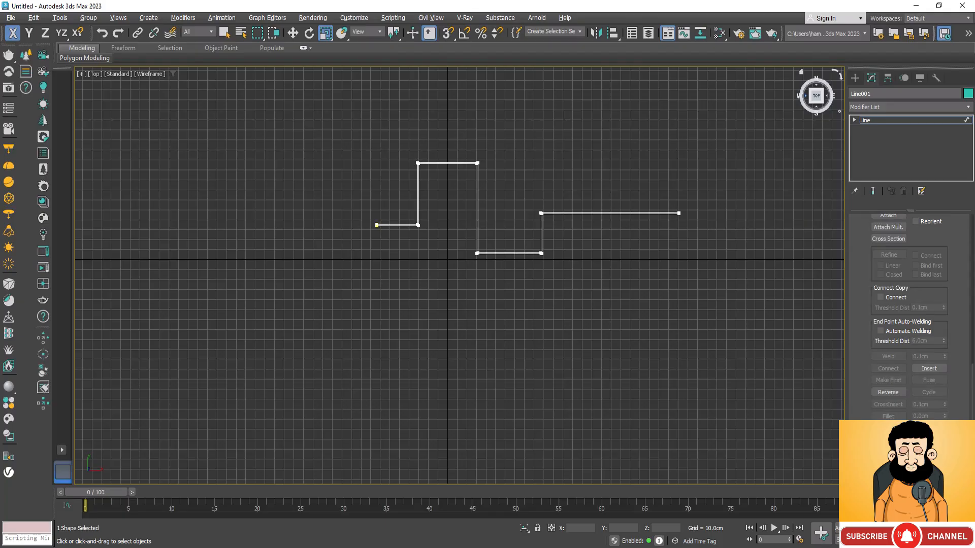
drag(944, 439, 945, 435)
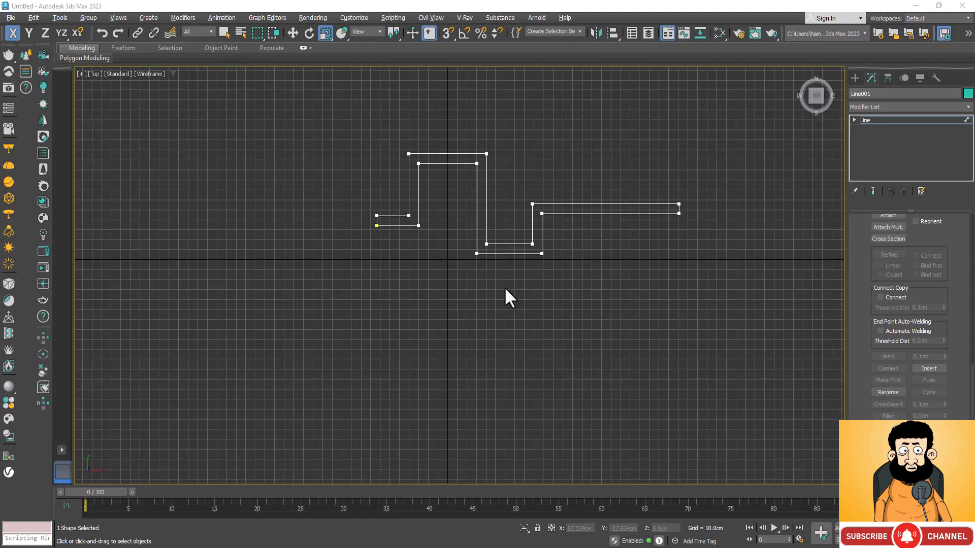
Examine the outlined spline profile up close in the Perspective view
key(p)
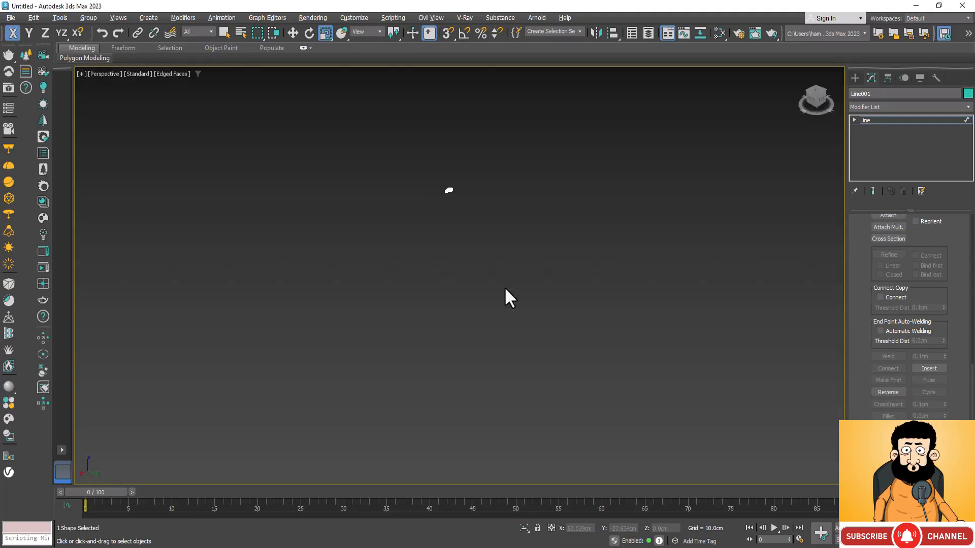
scroll(424, 163, up, 3)
scroll(480, 218, up, 4)
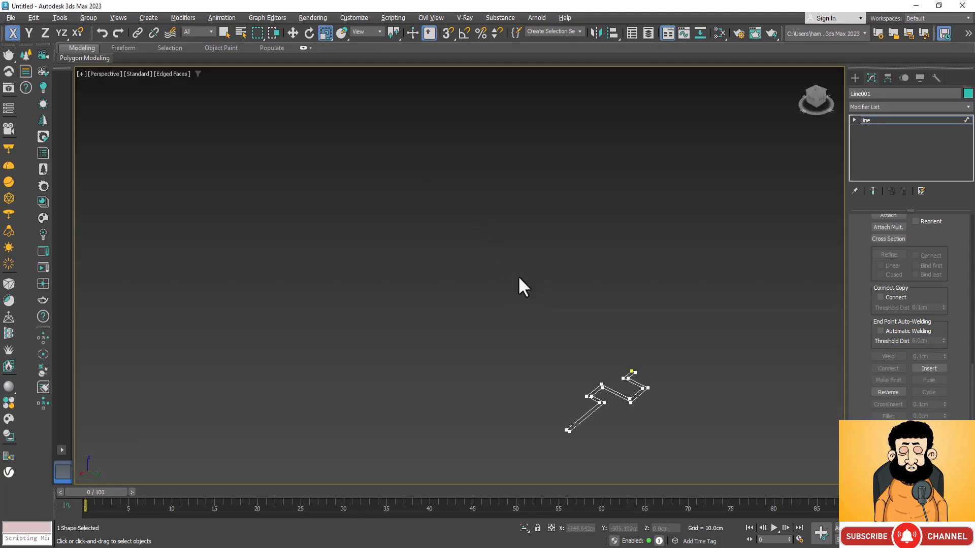
scroll(450, 179, down, 1)
scroll(554, 322, up, 5)
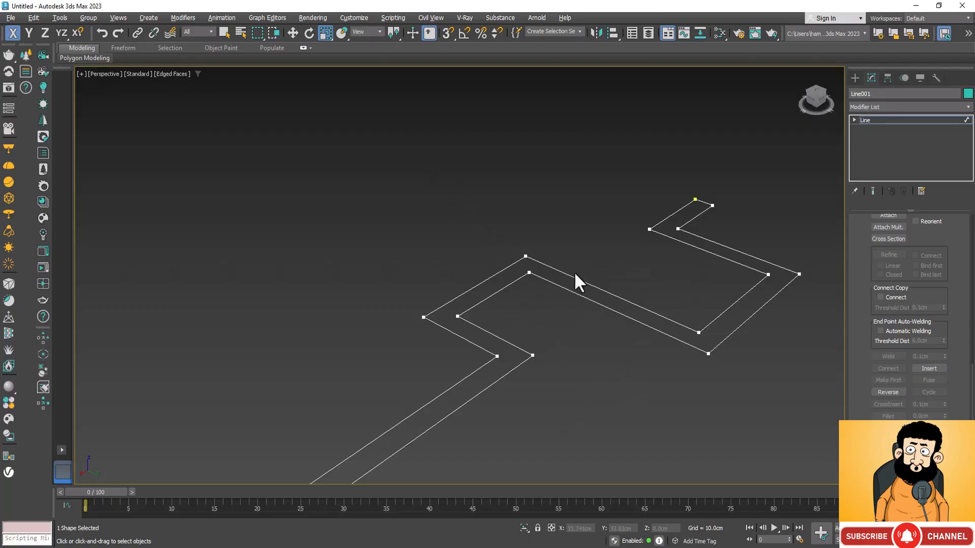
Apply an Extrude modifier to the outlined stepped profile with an amount of about 109 cm to form a wall
scroll(577, 279, down, 2)
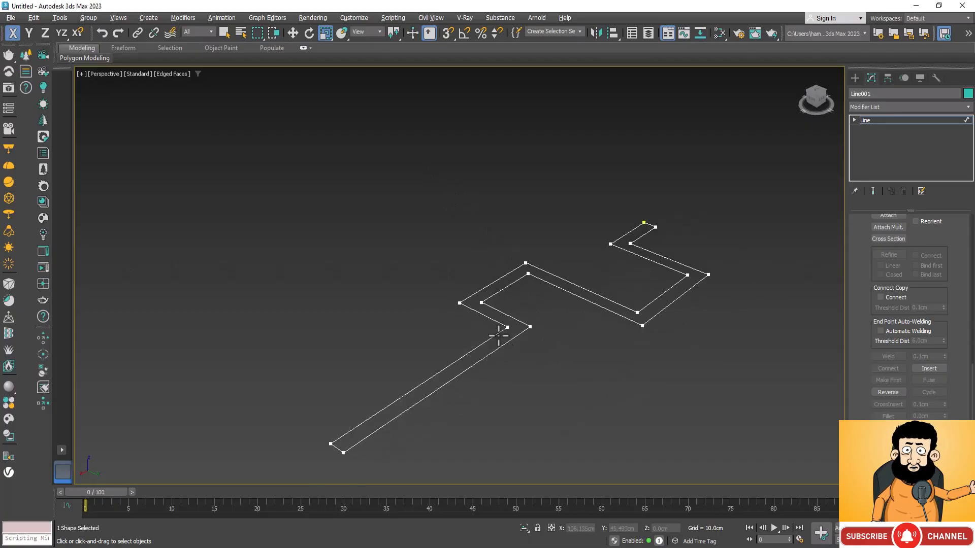
click(968, 107)
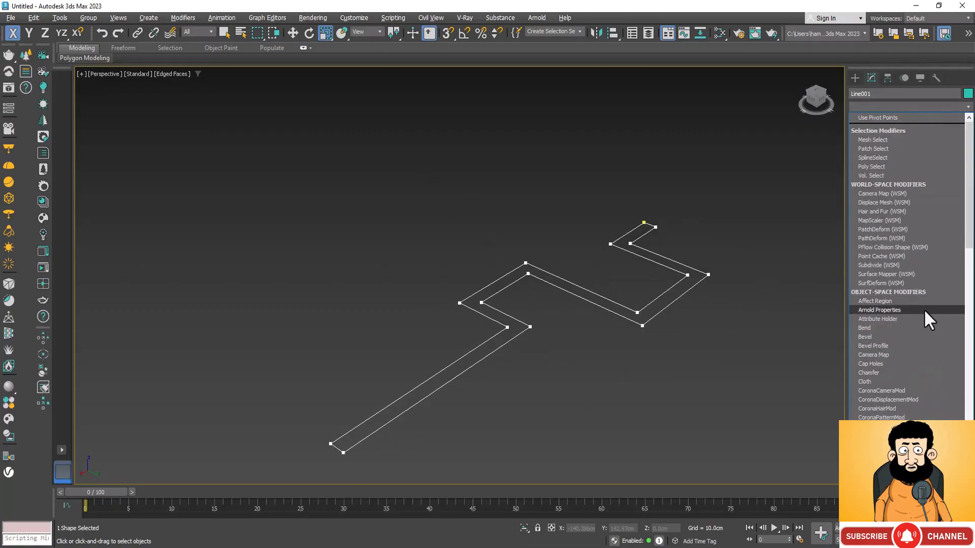
key(e)
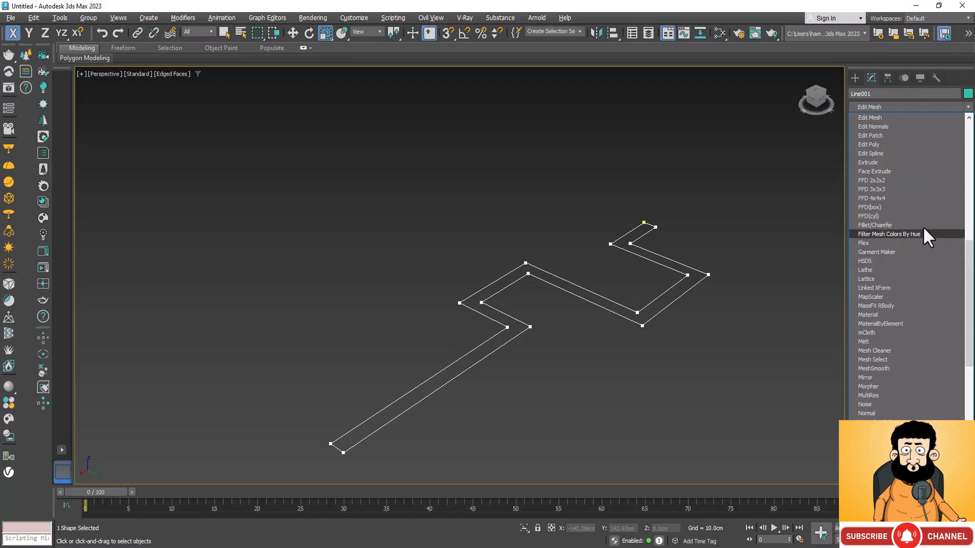
click(913, 162)
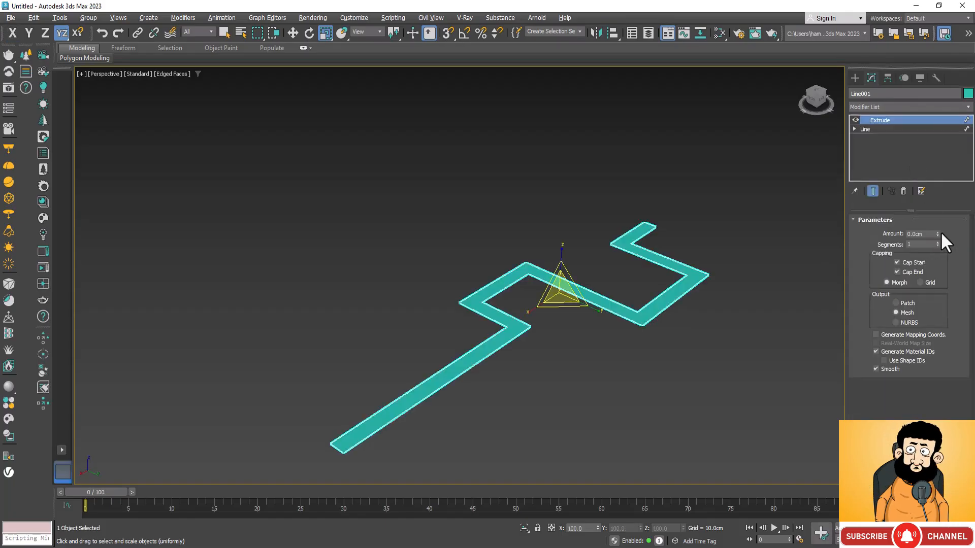
drag(937, 233, 887, 129)
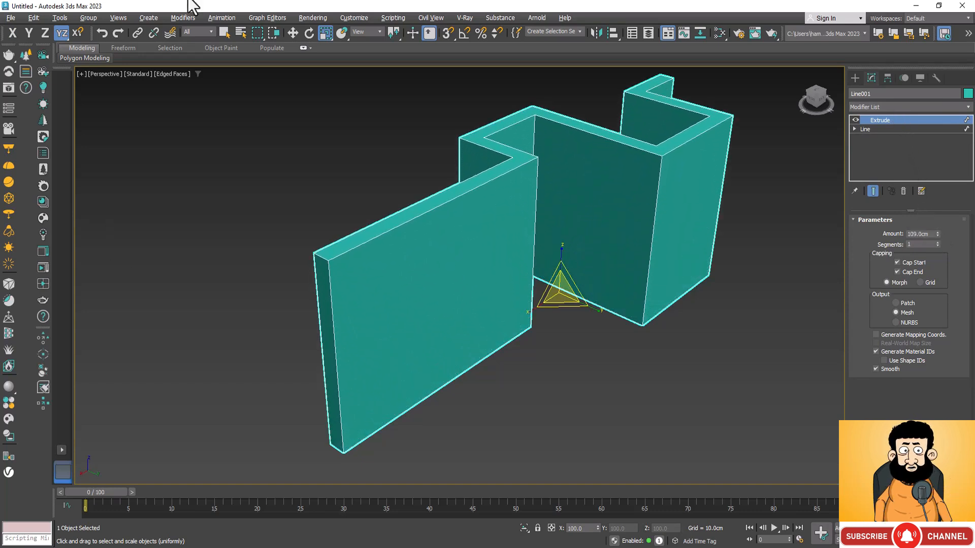
key(z)
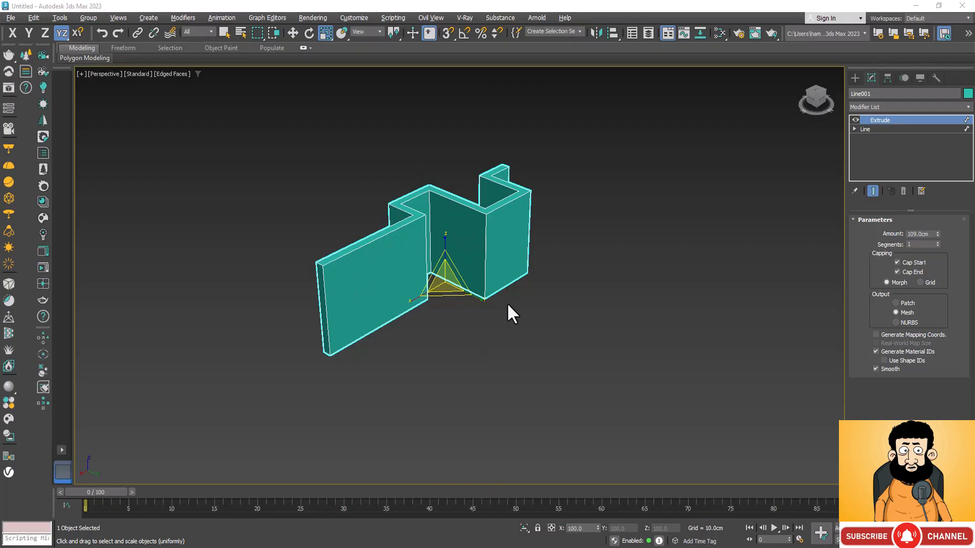
Copy the extruded wall along the Y axis to a position of about Y 233 cm
click(609, 279)
key(w)
click(417, 270)
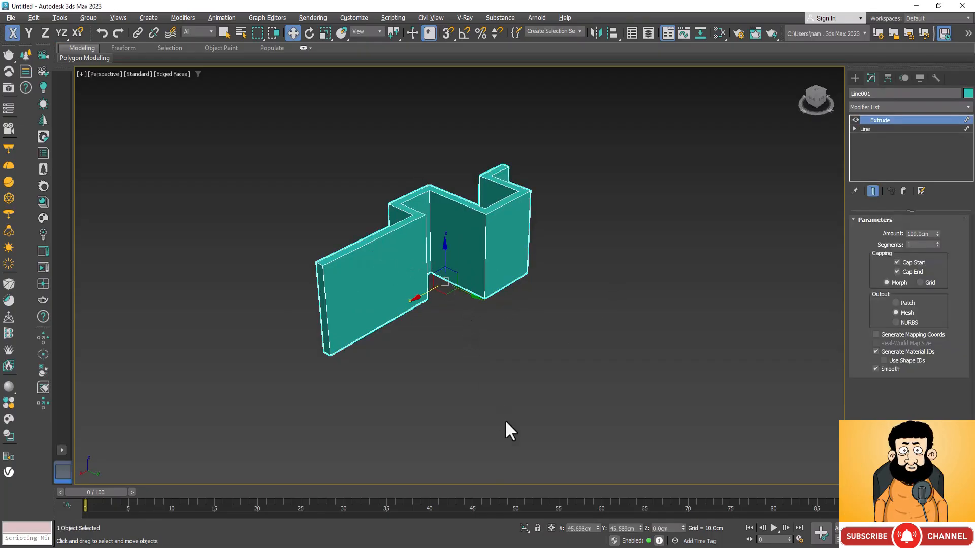
mouse_move(469, 291)
shift+mouse_down()
mouse_move(555, 359)
mouse_move(589, 358)
shift+mouse_up()
click(489, 324)
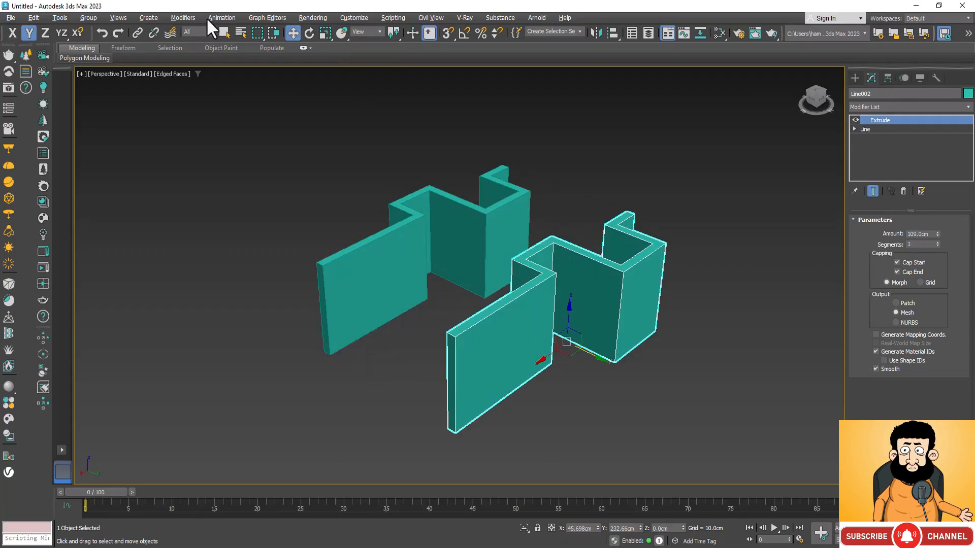
Enable angle snapping and rotate the wall copy to -90 degrees about the Z axis
click(309, 34)
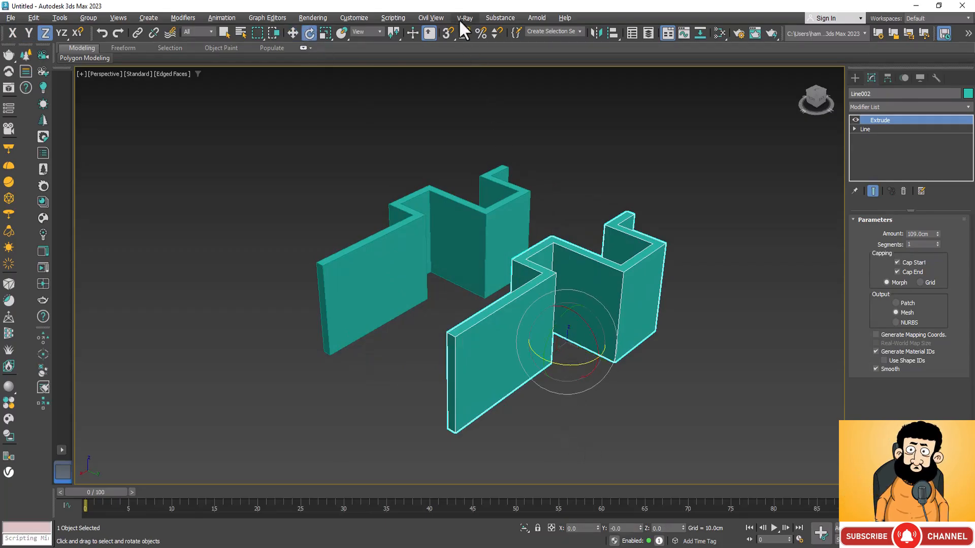
click(464, 35)
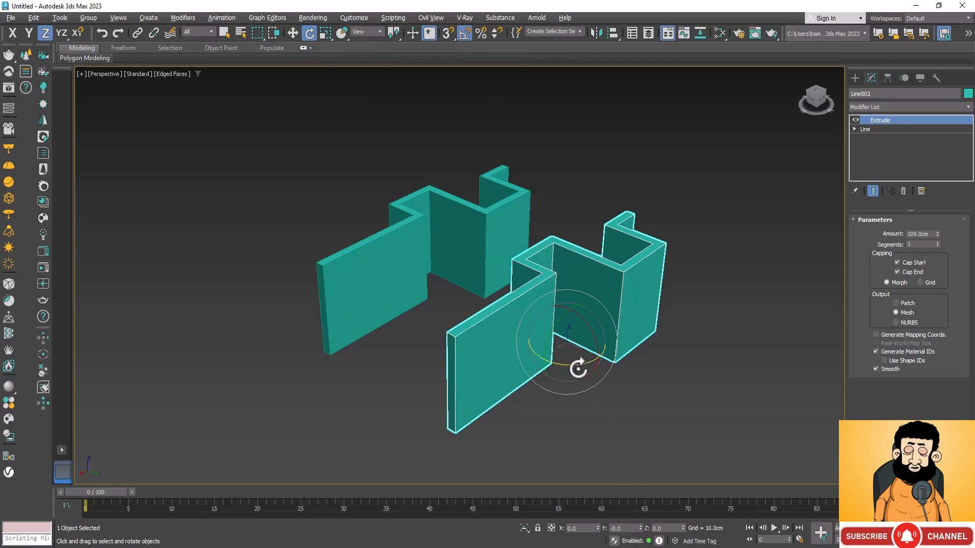
drag(572, 365, 618, 366)
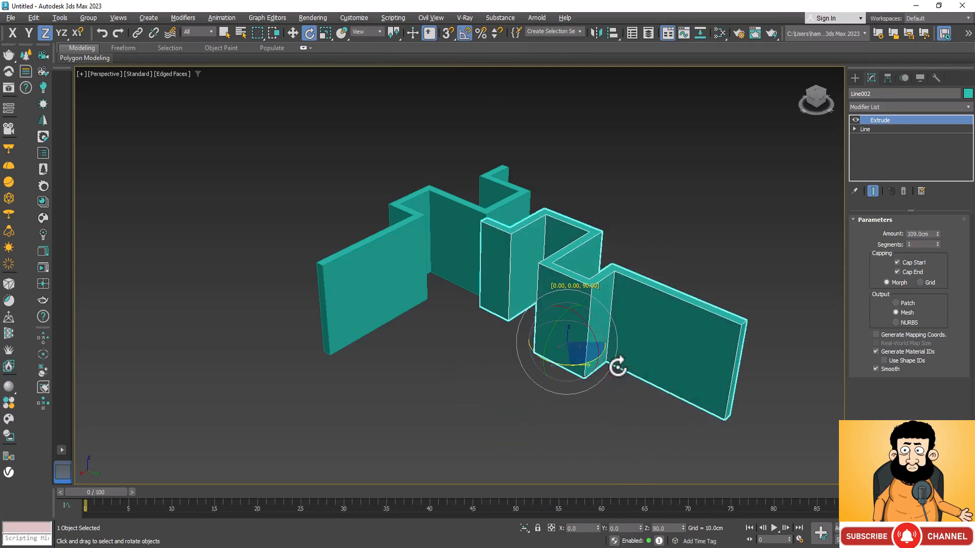
drag(618, 366, 528, 424)
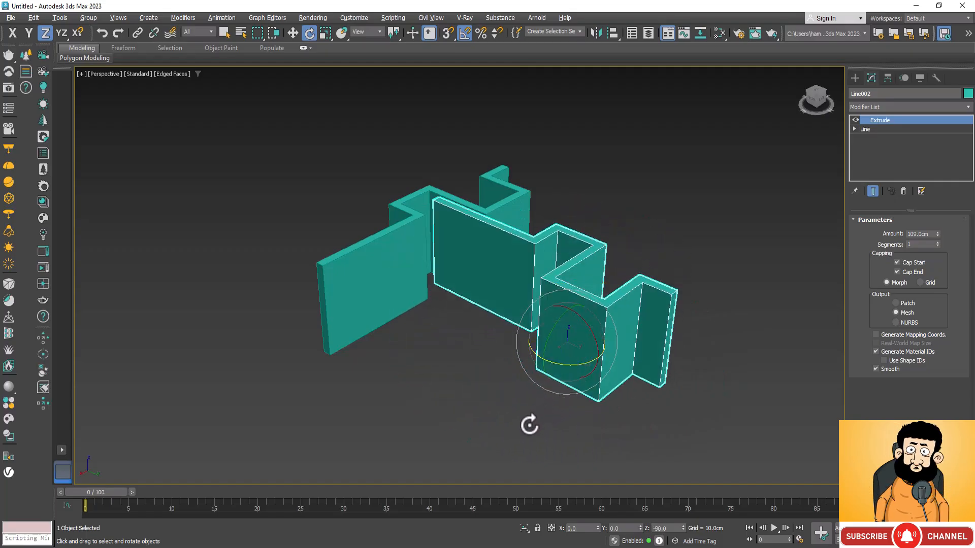
Move the rotated copy clear of the original and snap its end corner onto the original wall's far end corner using vertex snap
key(w)
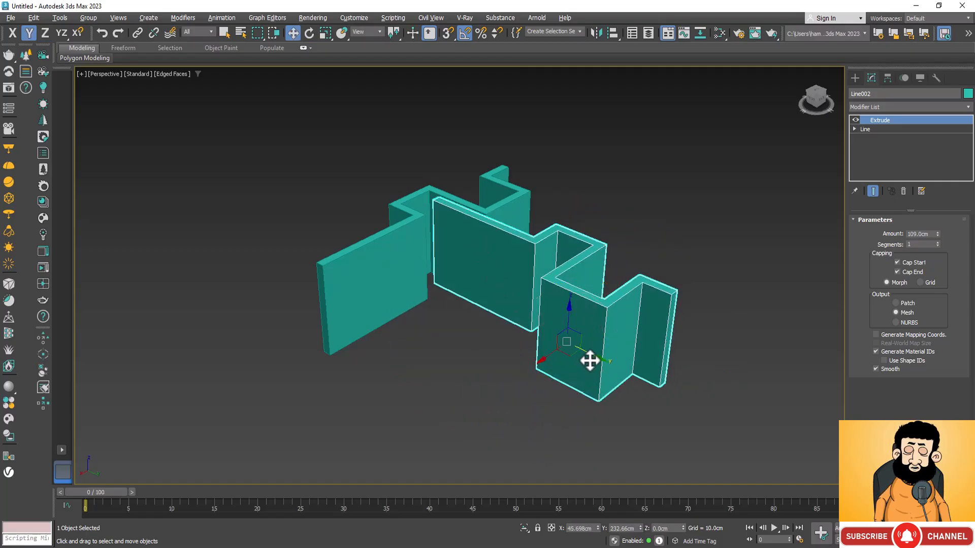
drag(589, 355, 688, 368)
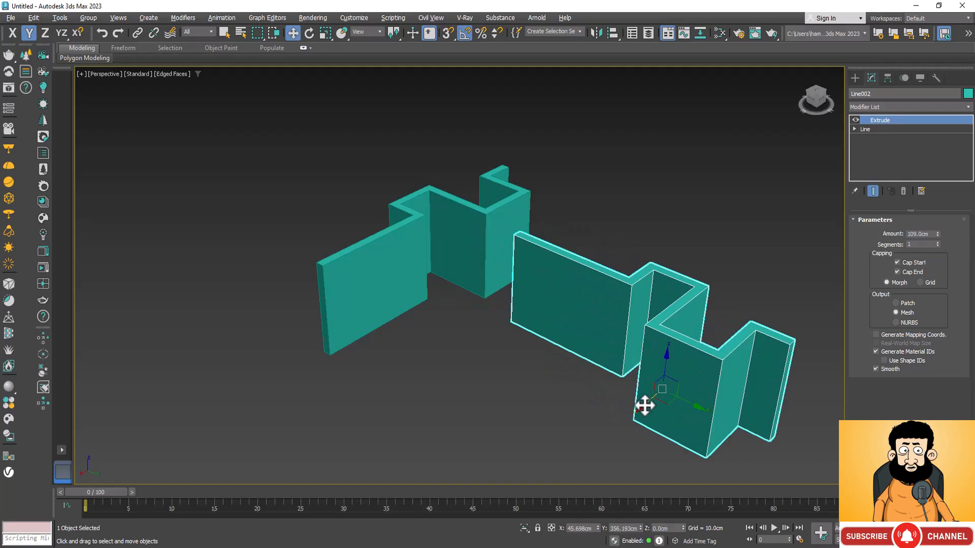
drag(645, 404, 503, 127)
scroll(504, 127, up, 5)
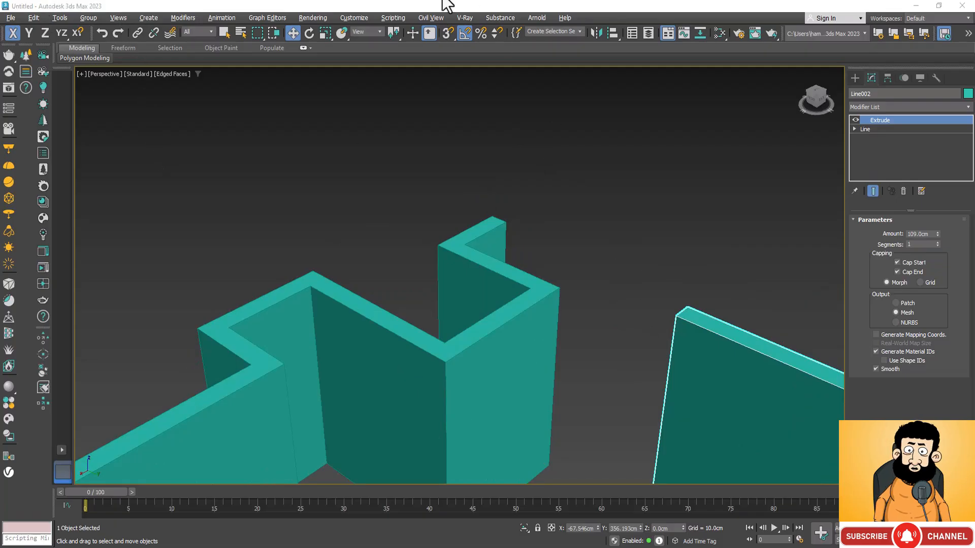
click(447, 32)
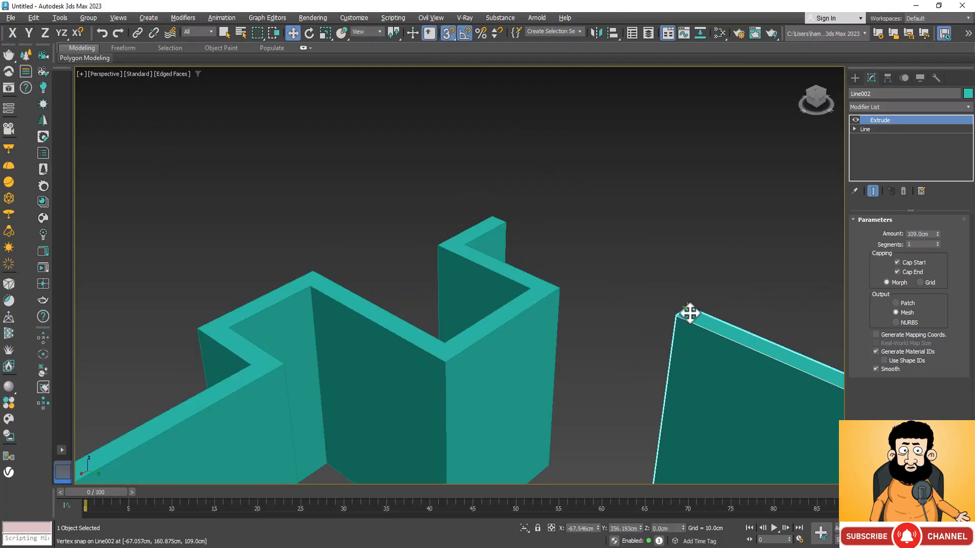
drag(689, 313, 500, 219)
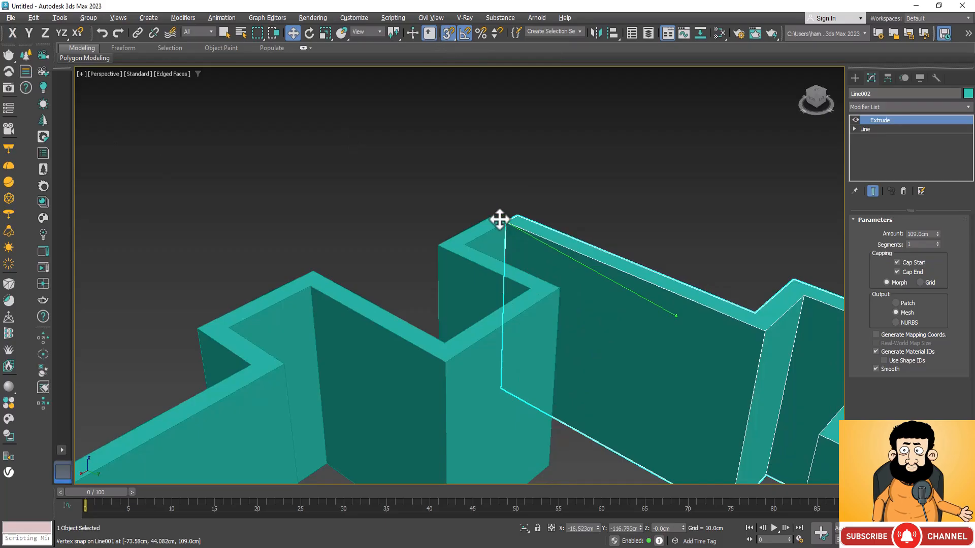
scroll(471, 203, down, 5)
click(536, 191)
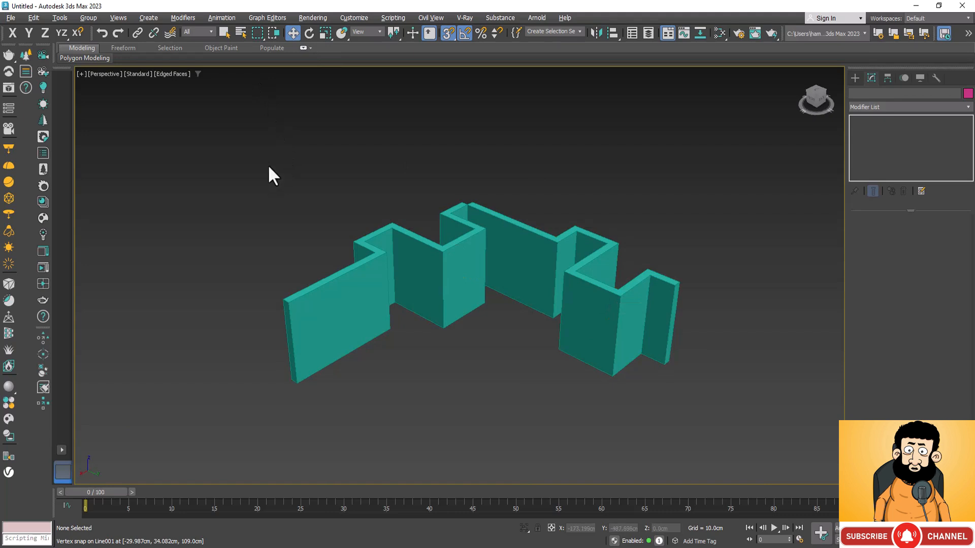
Apply a Symmetry modifier to the original extruded wall and mirror it on the X axis only
key(e)
scroll(270, 172, down, 3)
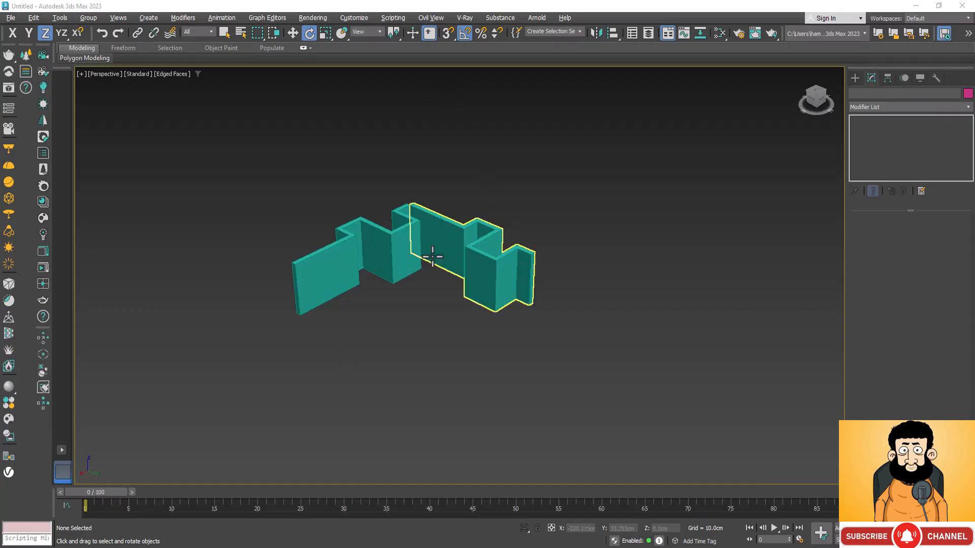
click(351, 237)
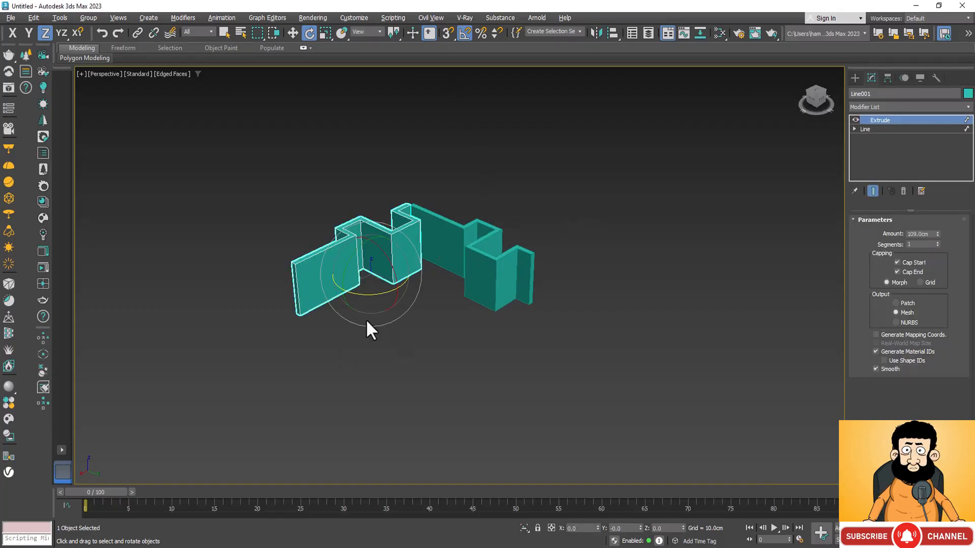
click(289, 33)
click(967, 107)
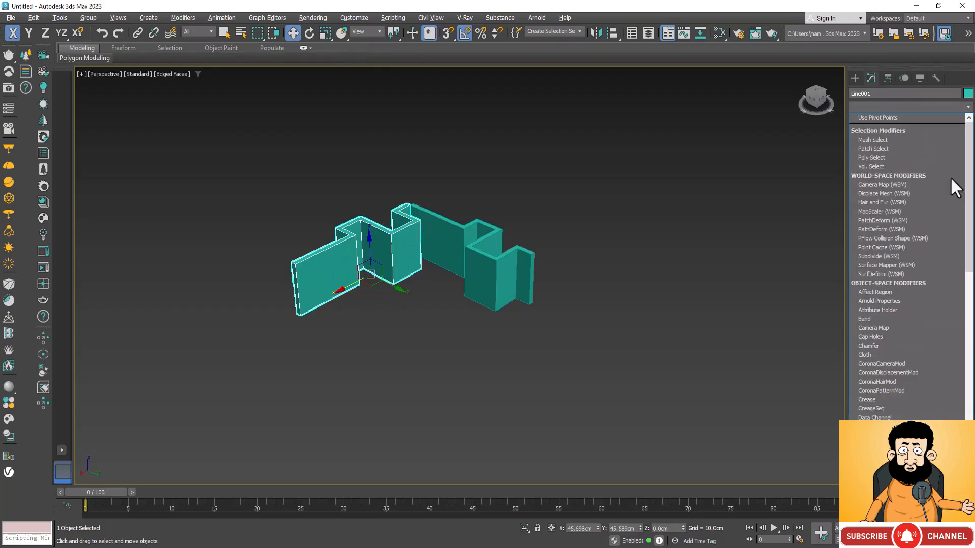
scroll(896, 349, down, 15)
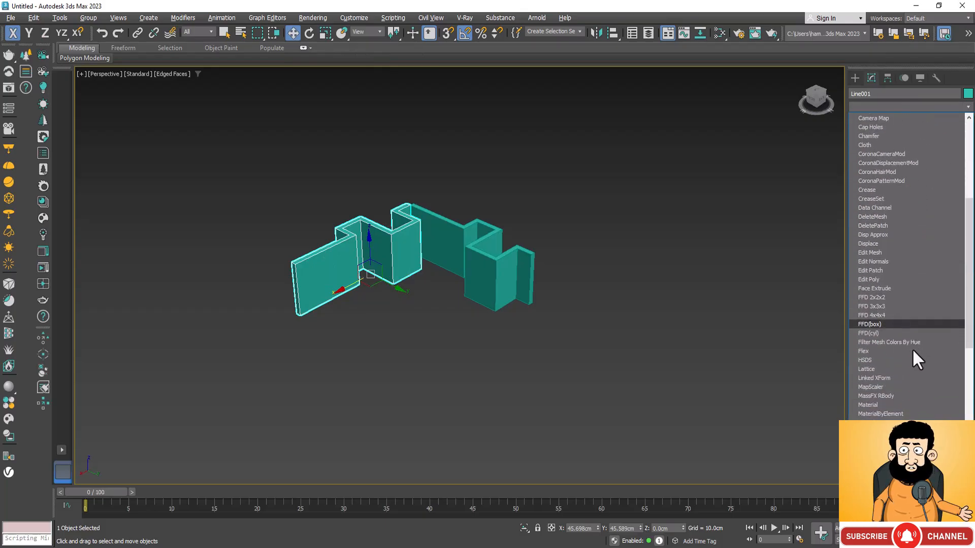
scroll(912, 350, down, 12)
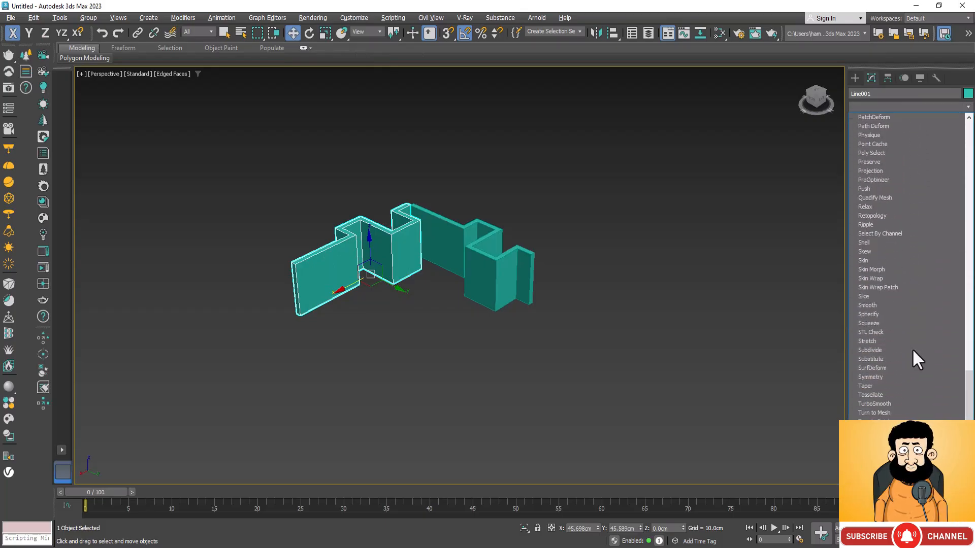
click(902, 331)
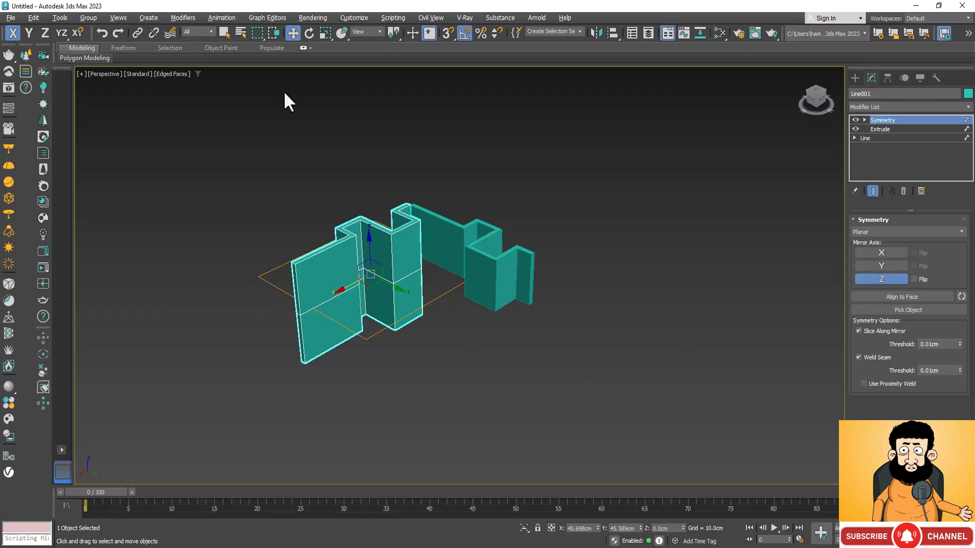
click(870, 253)
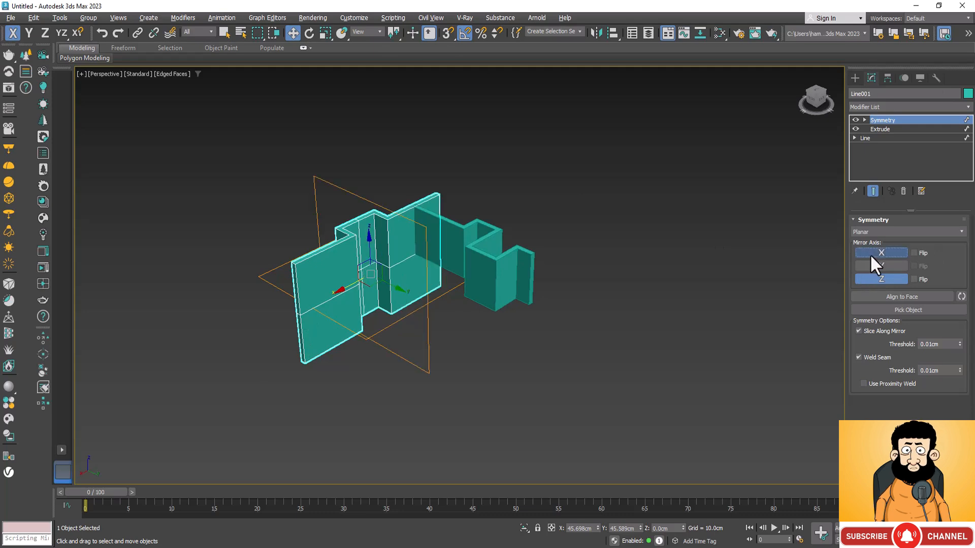
click(883, 279)
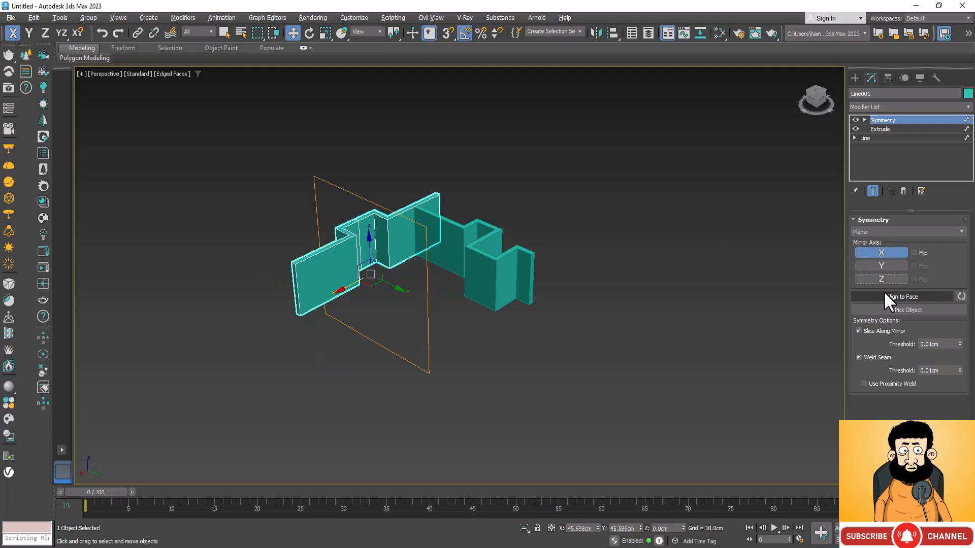
Move the Symmetry modifier's Mirror gizmo along X to about -71 cm, extending the mirrored wall from the original's far end
click(864, 119)
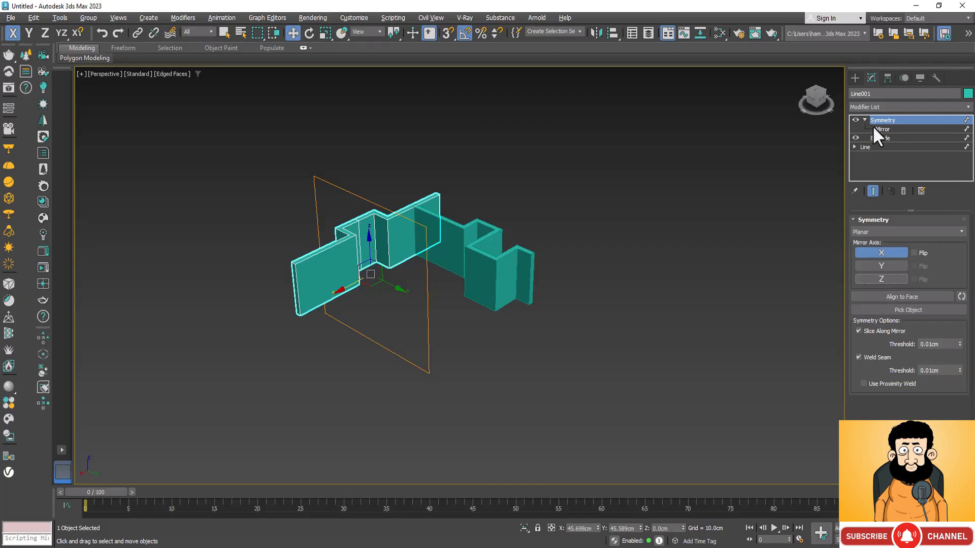
click(883, 129)
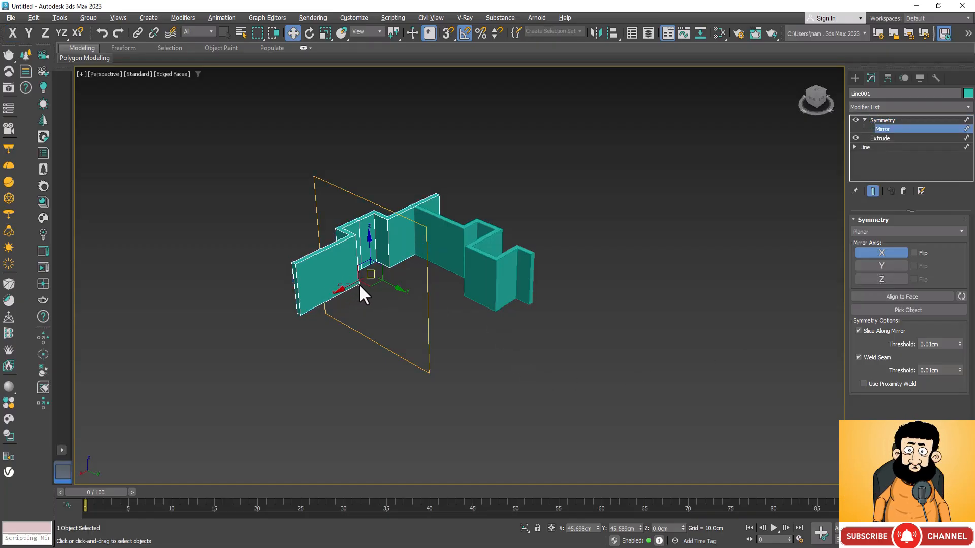
drag(349, 284, 391, 290)
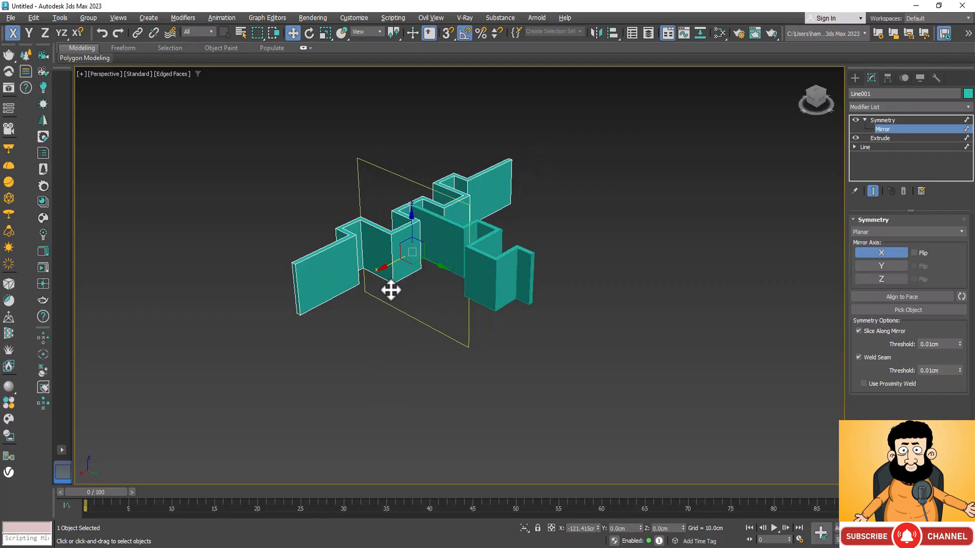
scroll(404, 216, up, 6)
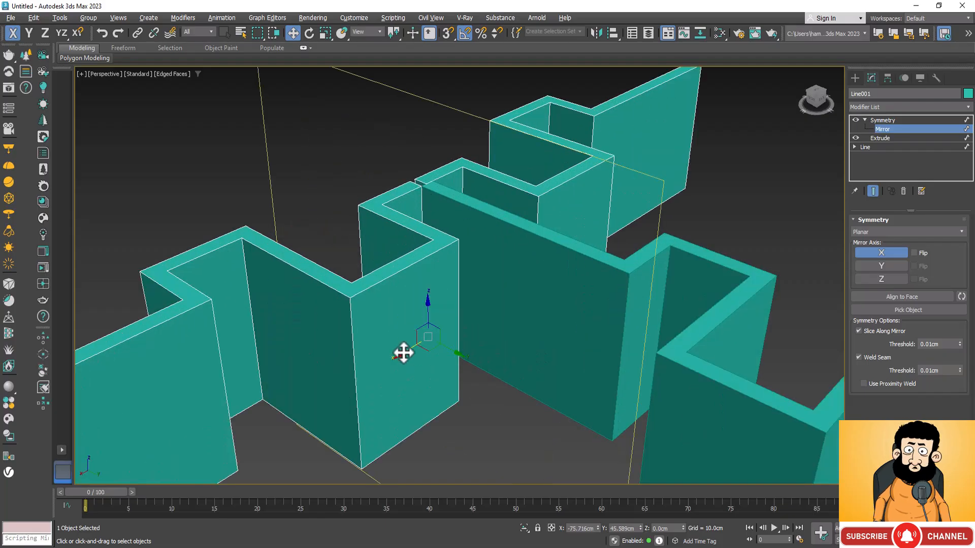
drag(404, 355, 401, 370)
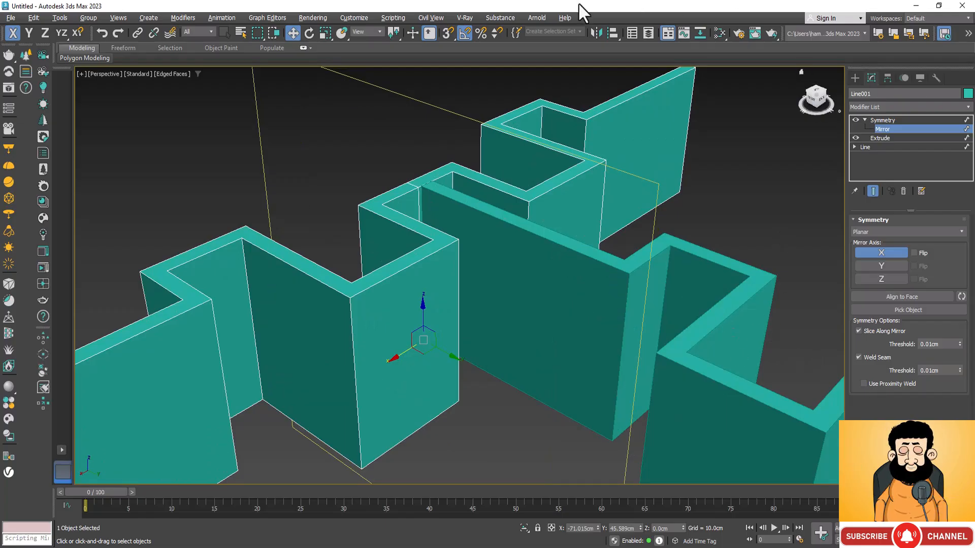
Leave the Mirror sub-object level and delete the rotated wall copy
click(880, 120)
click(769, 424)
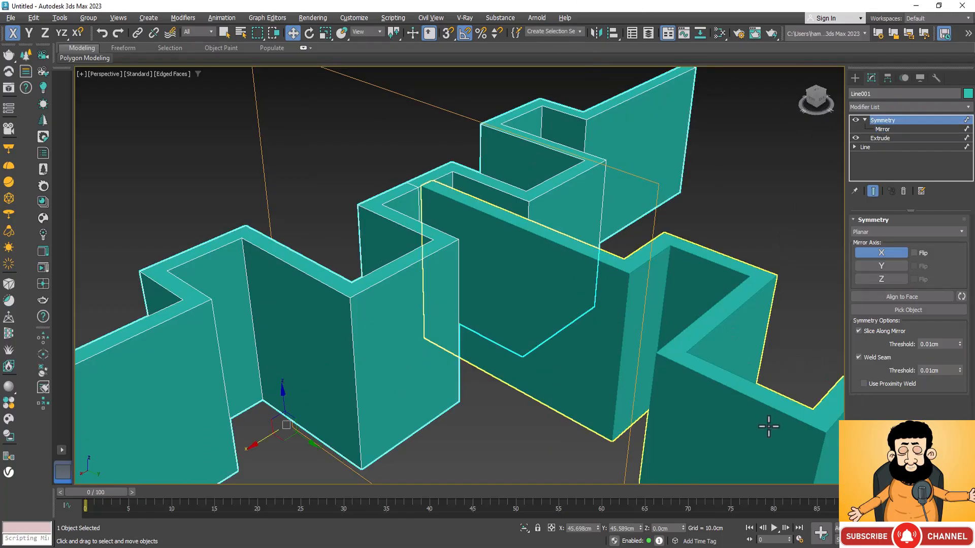
key(Delete)
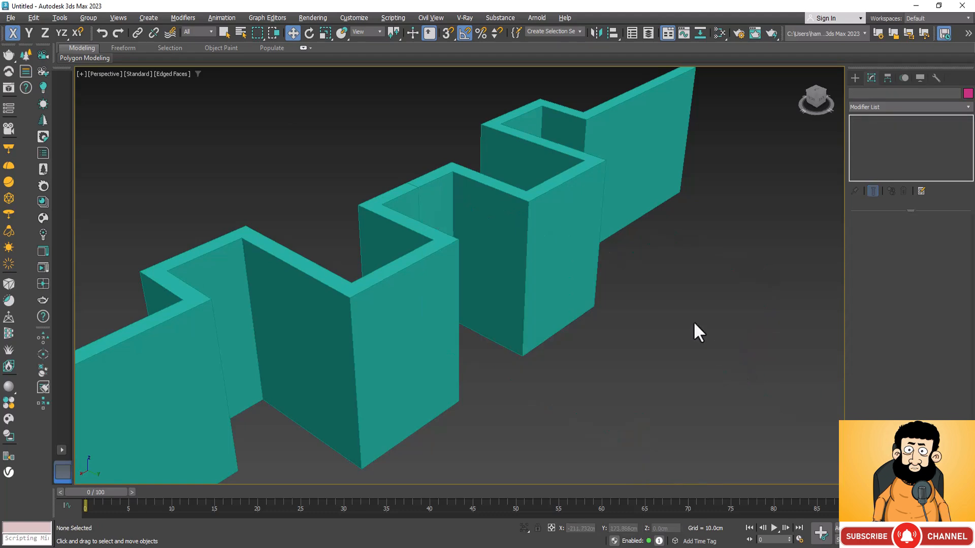
Try rotating the wall's Symmetry Mirror gizmo -45 degrees about Z, and turn it back to its original orientation
click(583, 208)
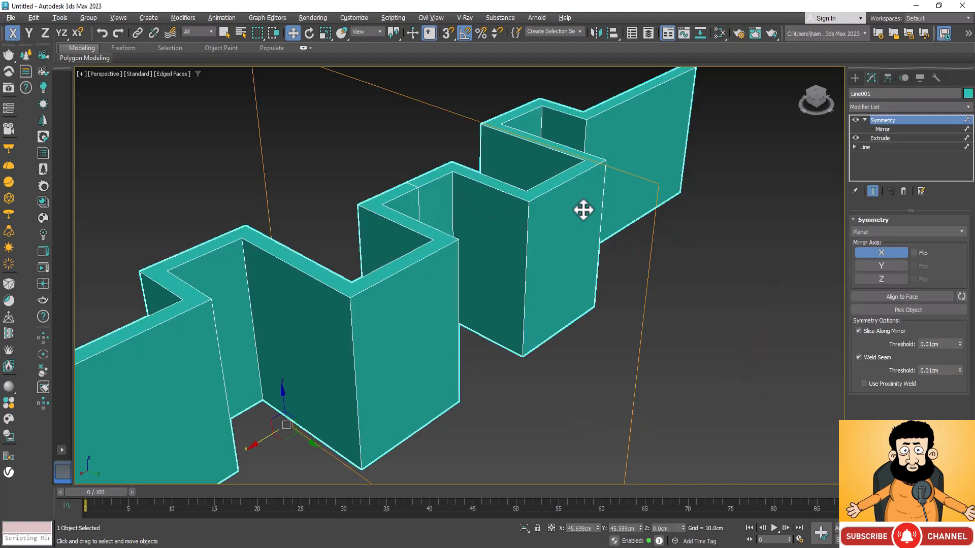
click(888, 130)
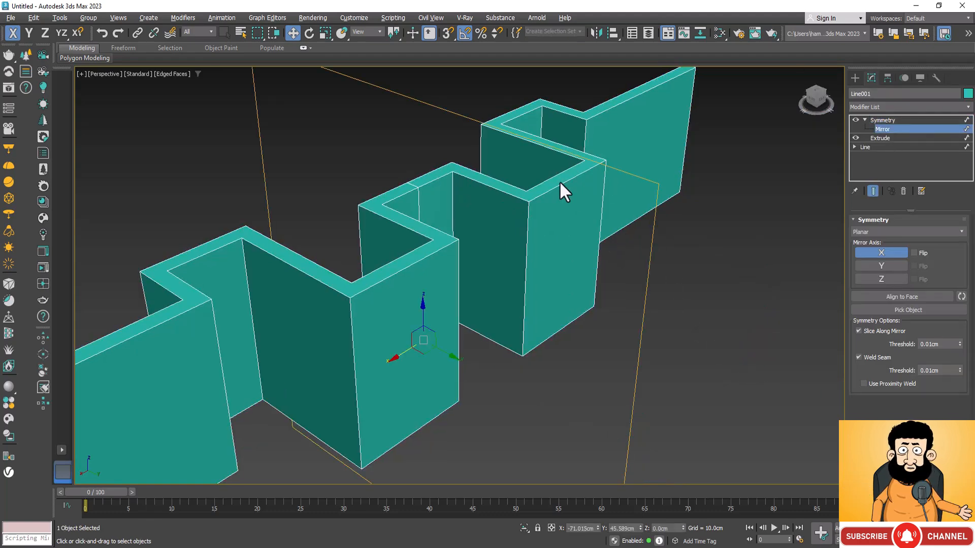
click(309, 33)
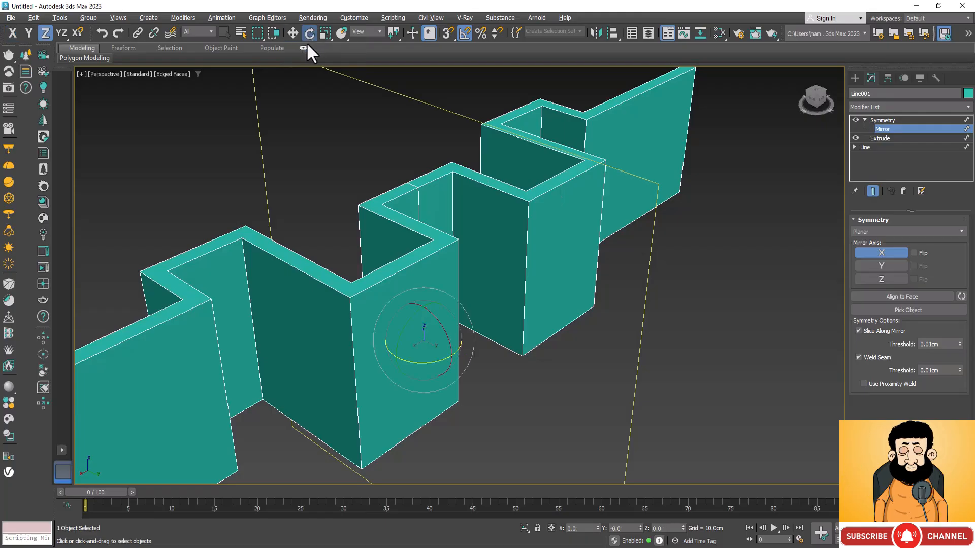
scroll(547, 228, down, 5)
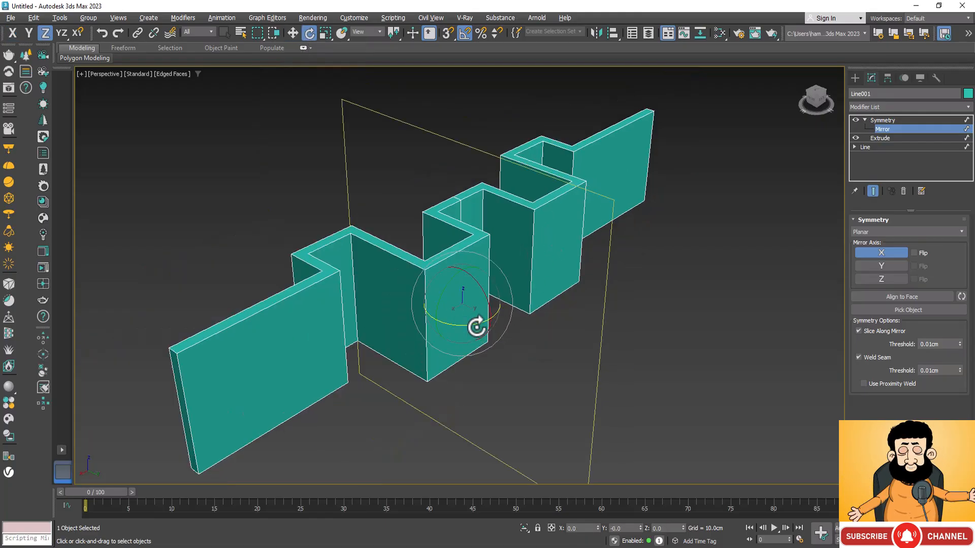
drag(477, 327, 457, 350)
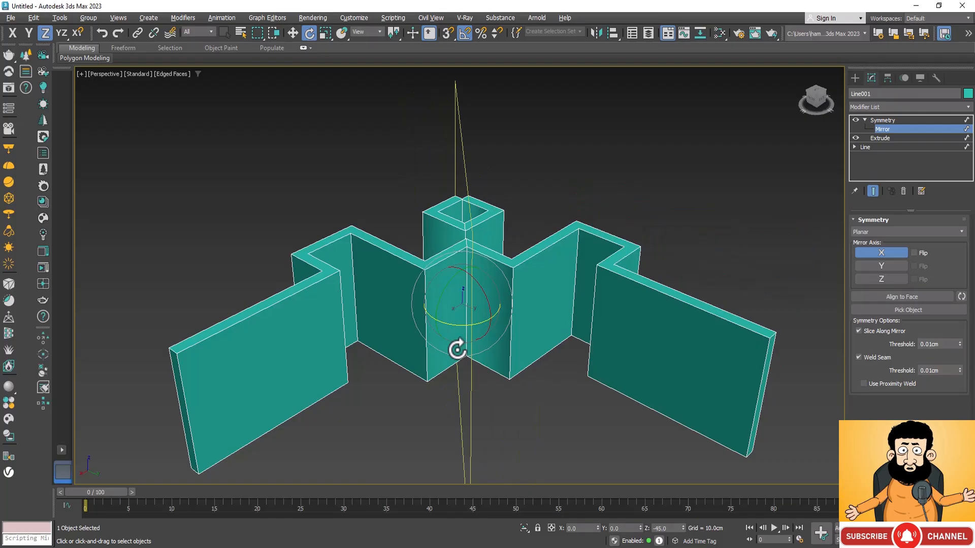
drag(458, 350, 494, 408)
scroll(579, 198, down, 4)
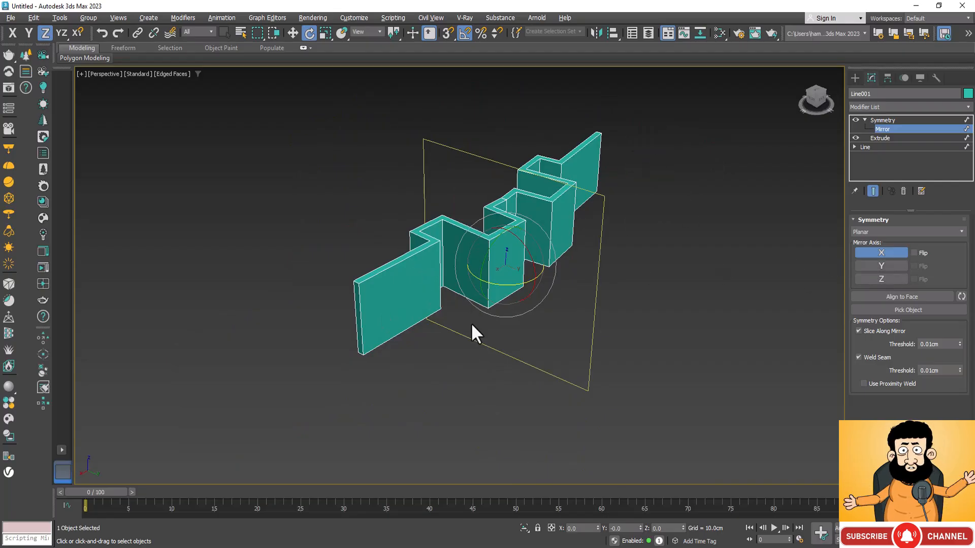
Flip the Symmetry modifier's X mirror axis and move the Mirror gizmo along X to about 240 cm, joining the halves at the wall's straight end
key(w)
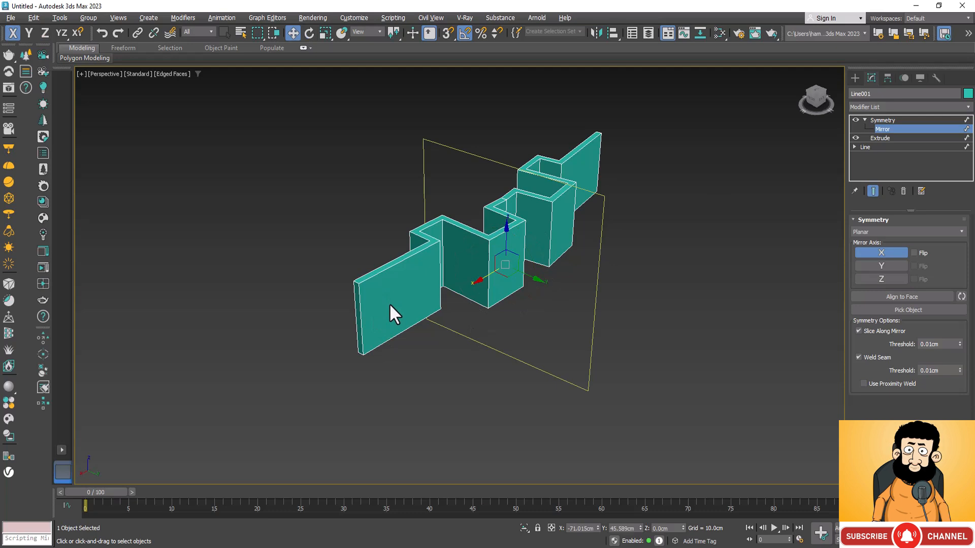
click(915, 253)
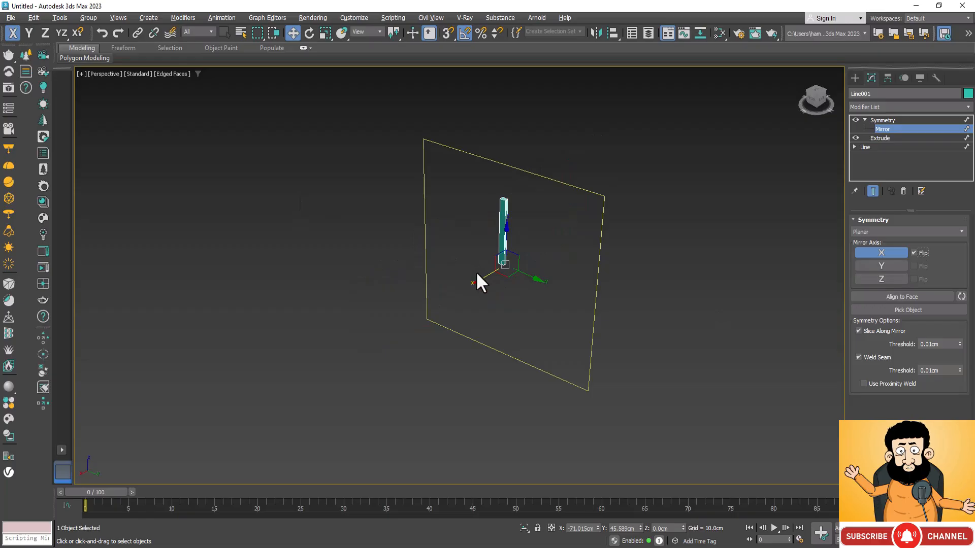
drag(486, 279, 329, 379)
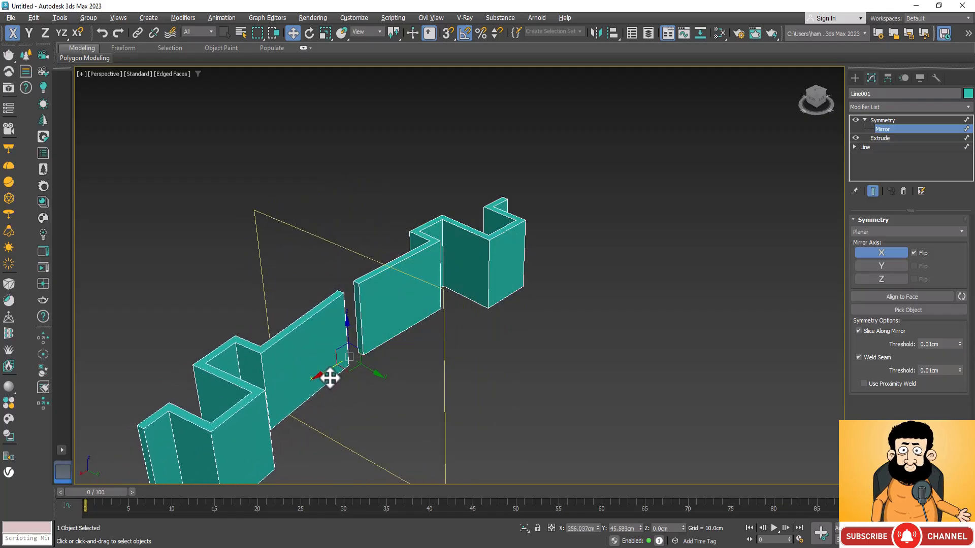
scroll(394, 254, down, 2)
drag(347, 313, 354, 321)
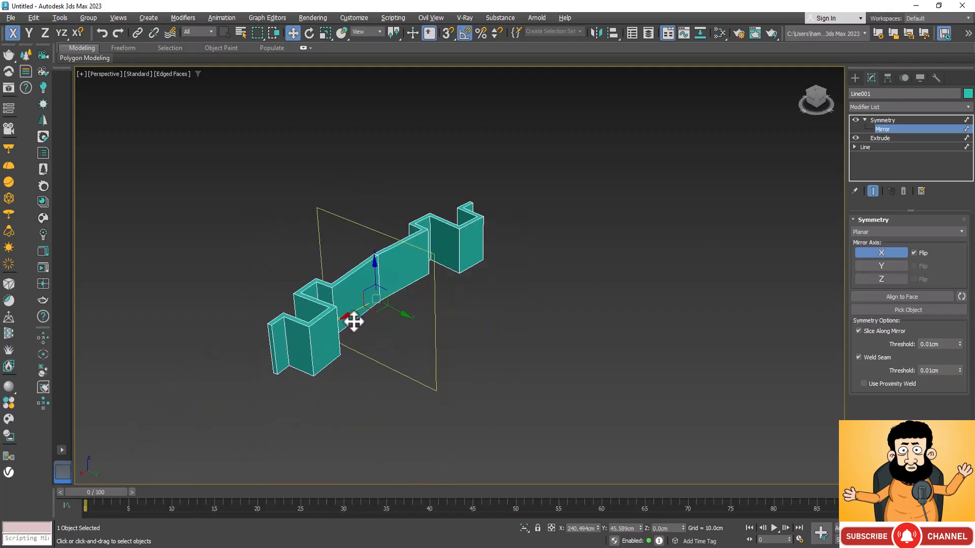